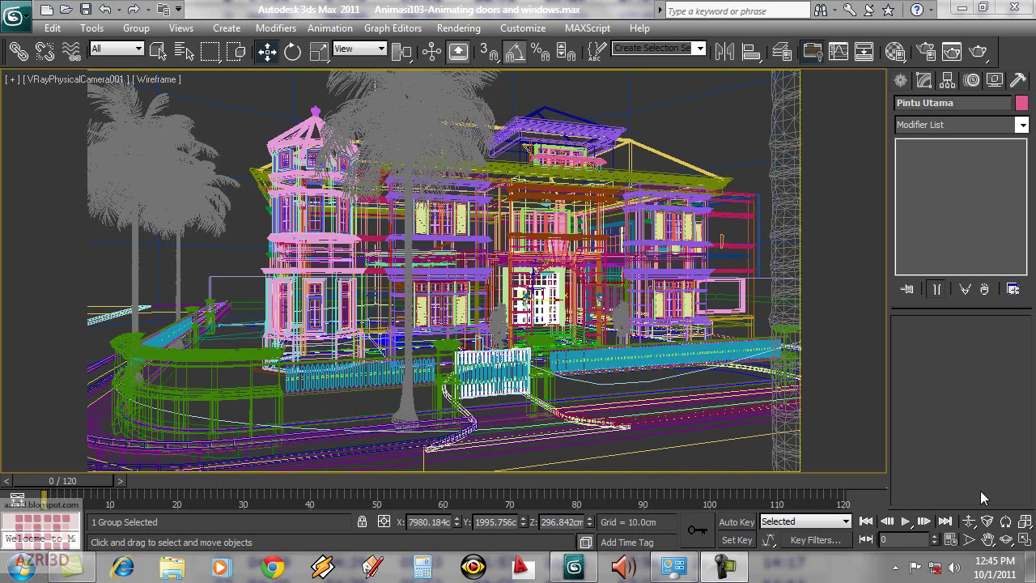
# Hide everything except the Pintu Utama group and zoom to fit it in Perspective view
pyautogui.rightClick(540, 291)
pyautogui.click(613, 236)
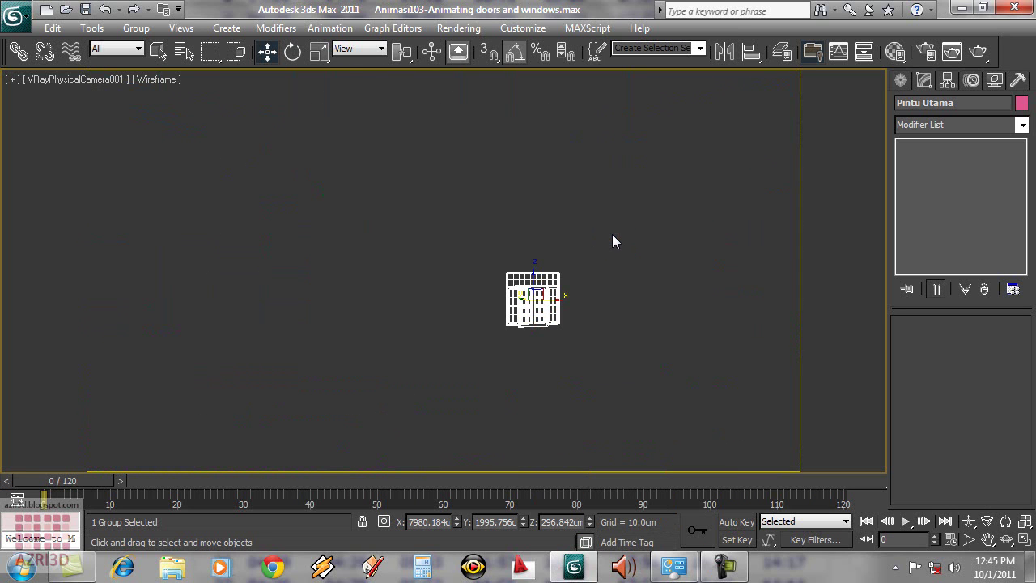
pyautogui.press('p')
pyautogui.press('z')
# Reselect the Pintu Utama group and return the view from smooth shaded to wireframe
pyautogui.click(662, 278)
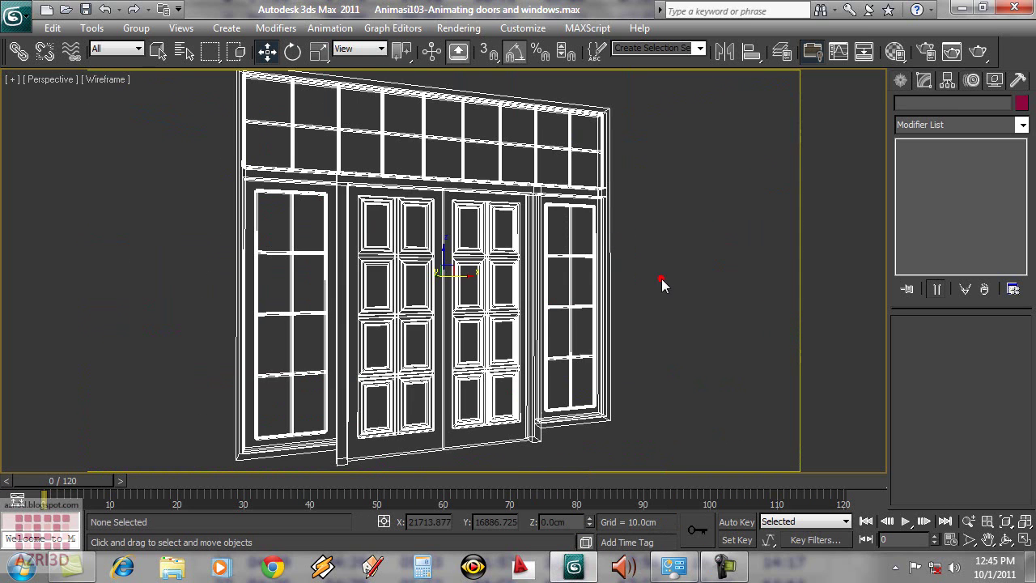
pyautogui.press('F3')
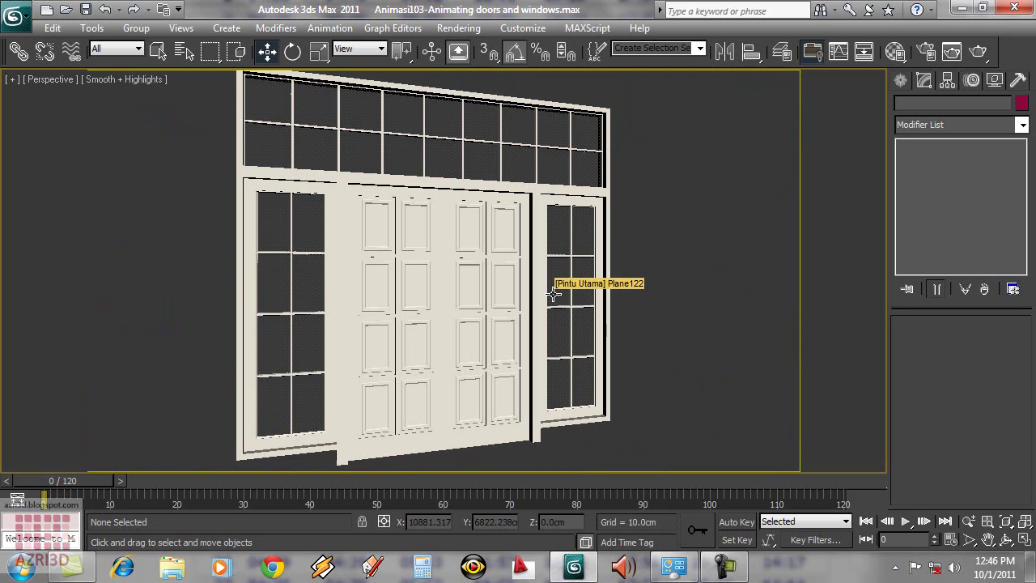
pyautogui.click(417, 265)
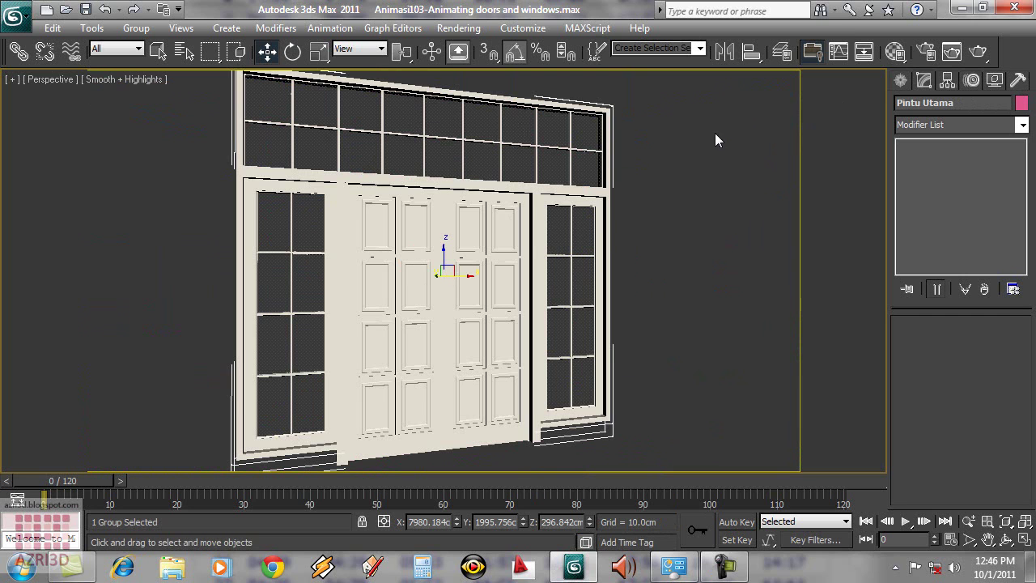
pyautogui.press('F3')
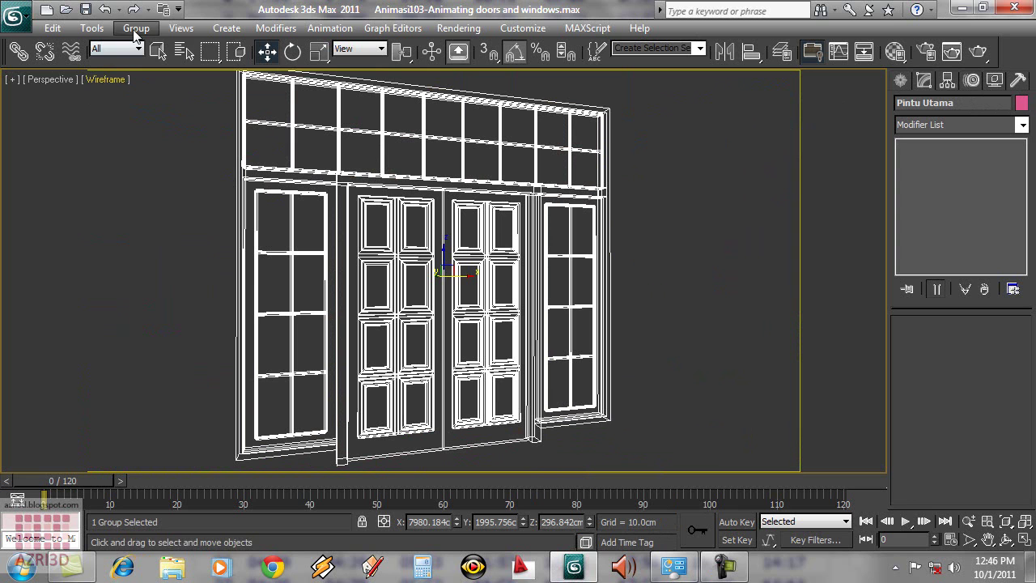
# Ungroup Pintu Utama, select the PivotDoor double door, and isolate it with Alt+Q
pyautogui.click(136, 28)
pyautogui.click(156, 66)
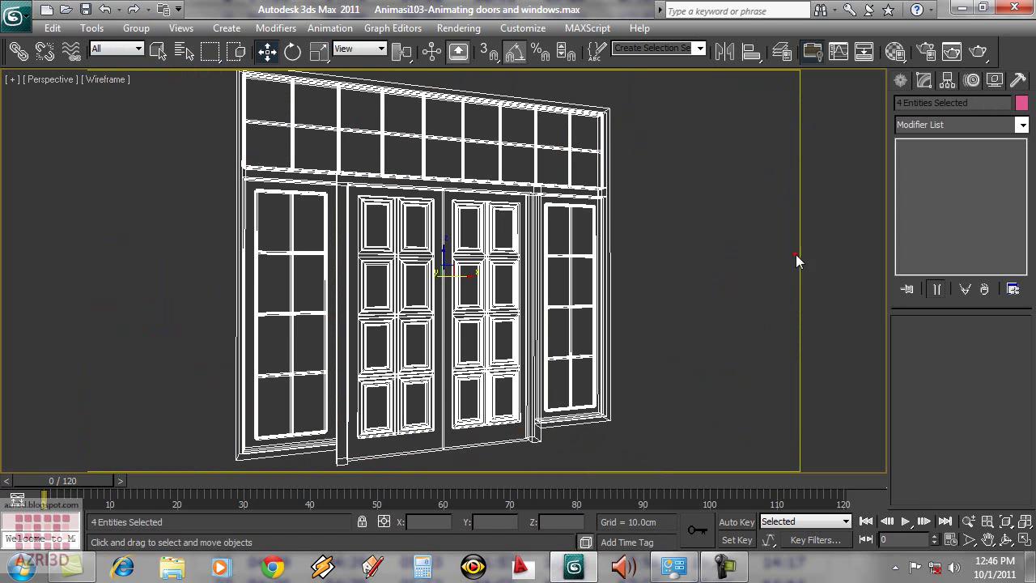
pyautogui.click(795, 259)
pyautogui.click(507, 251)
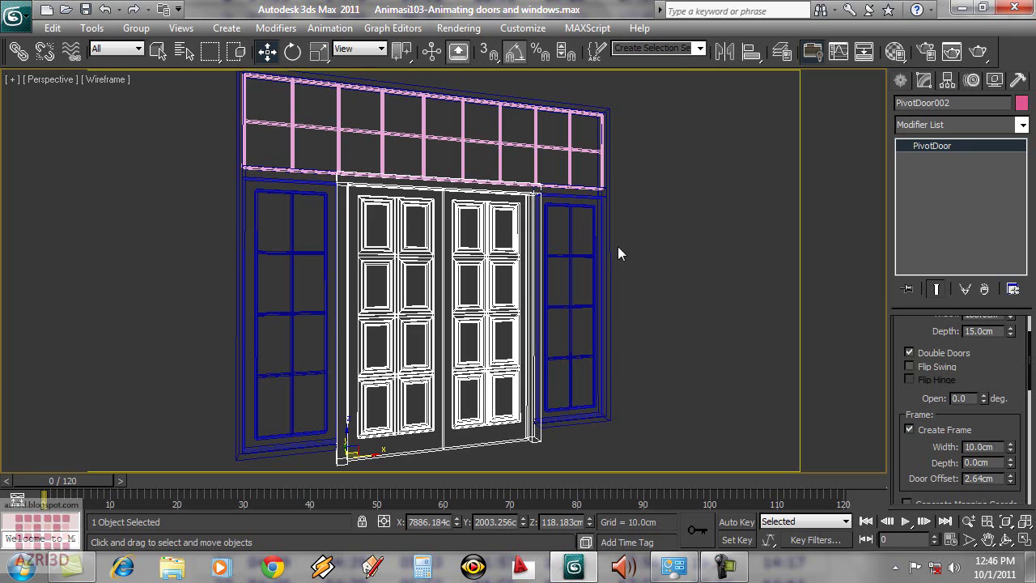
pyautogui.click(595, 237)
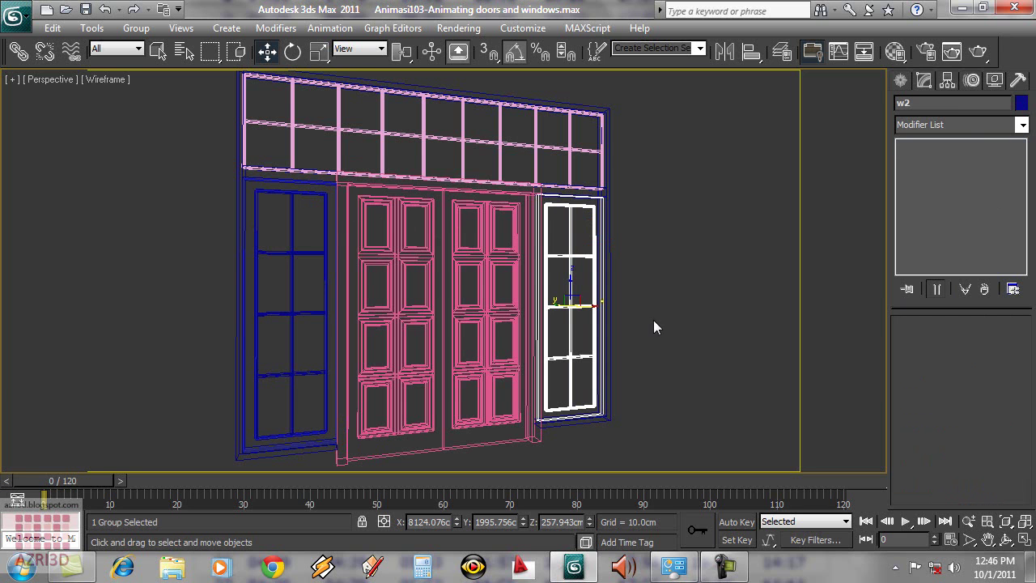
pyautogui.click(487, 305)
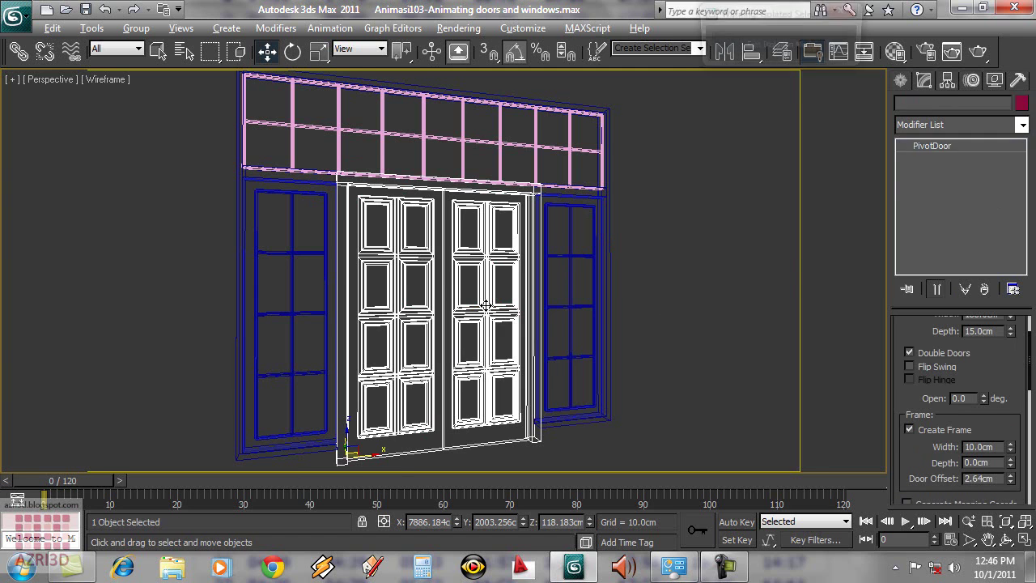
pyautogui.hotkey('alt', 'q')
# In Top view, reselect the double door and move the time slider to frame 99
pyautogui.press('t')
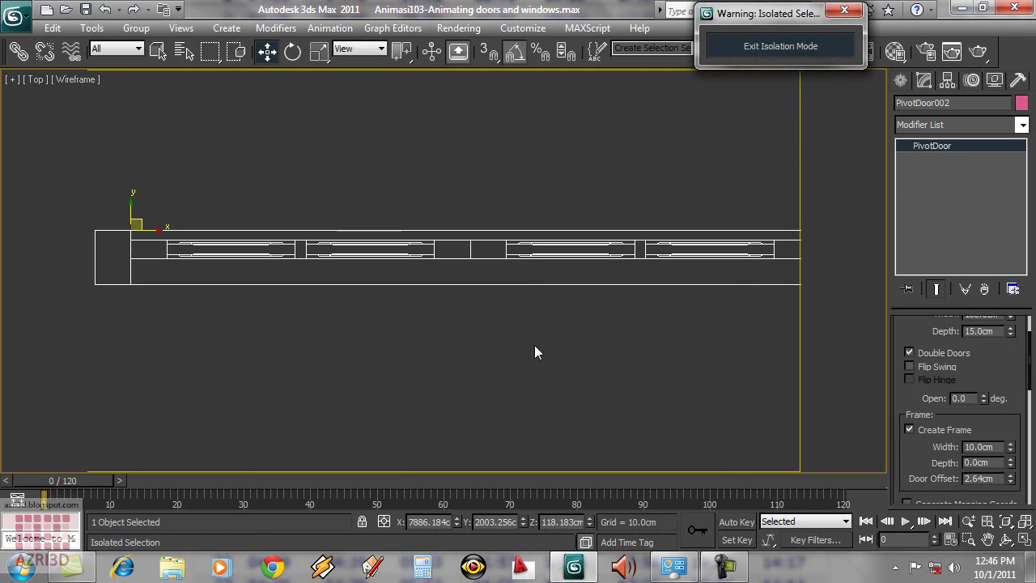
pyautogui.click(599, 370)
pyautogui.scroll(-3, 627, 380)
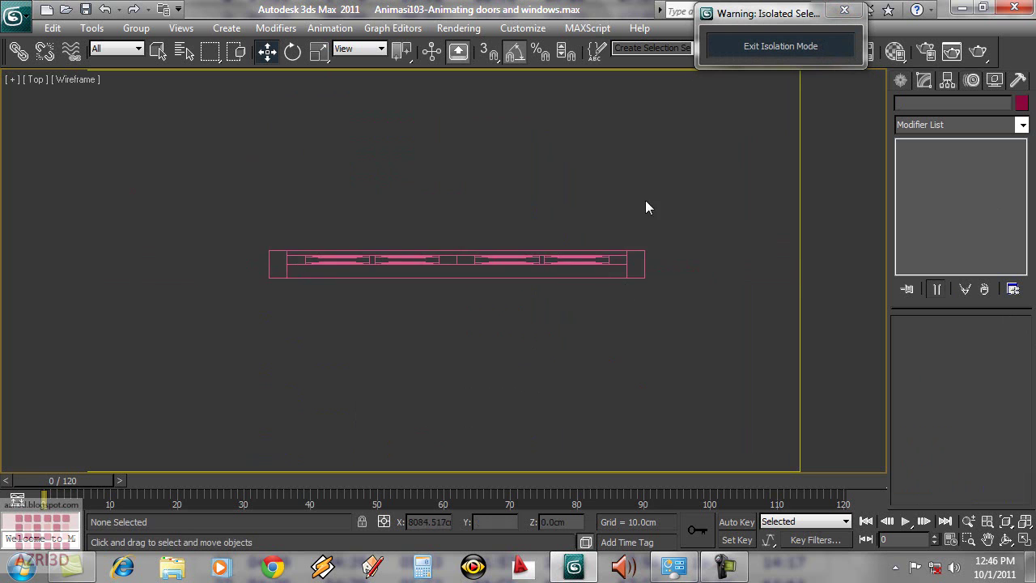
pyautogui.moveTo(645, 204); pyautogui.dragTo(577, 353)
pyautogui.scroll(2, 548, 361)
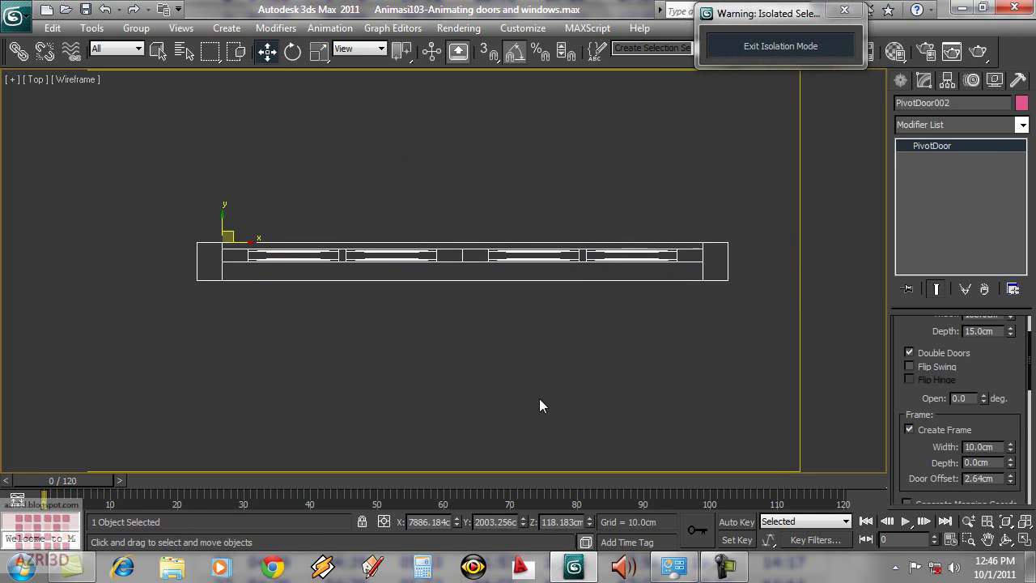
pyautogui.moveTo(87, 477); pyautogui.dragTo(717, 453)
# With Auto Key on, set the door's Open angle to 90 degrees
pyautogui.press('w')
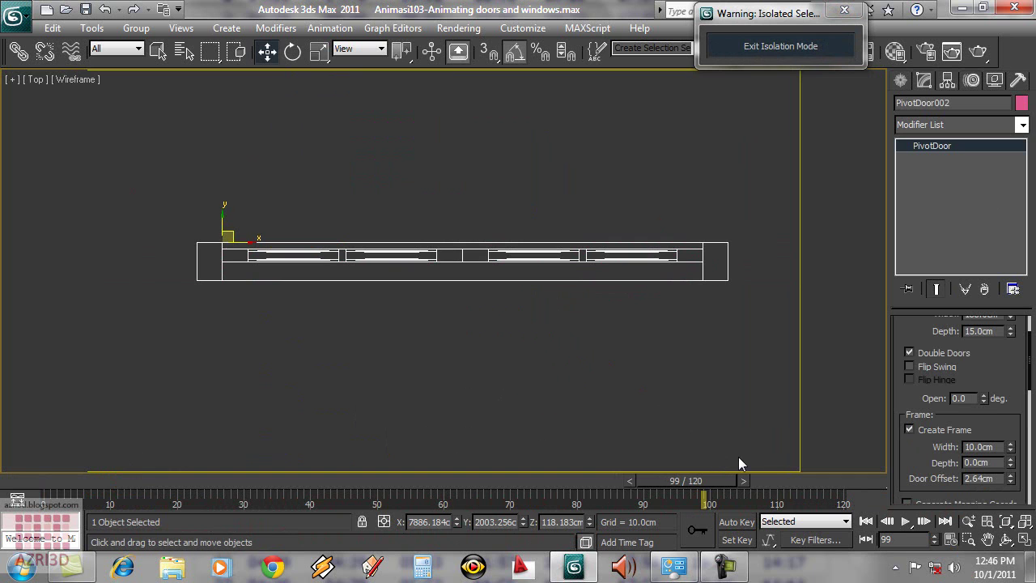
pyautogui.click(736, 522)
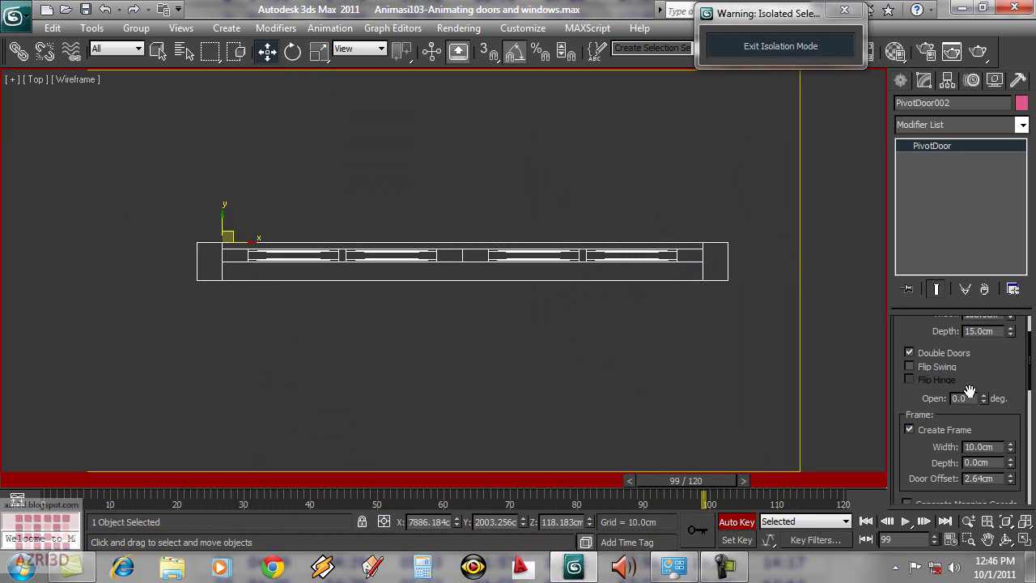
pyautogui.moveTo(986, 400); pyautogui.dragTo(966, 254)
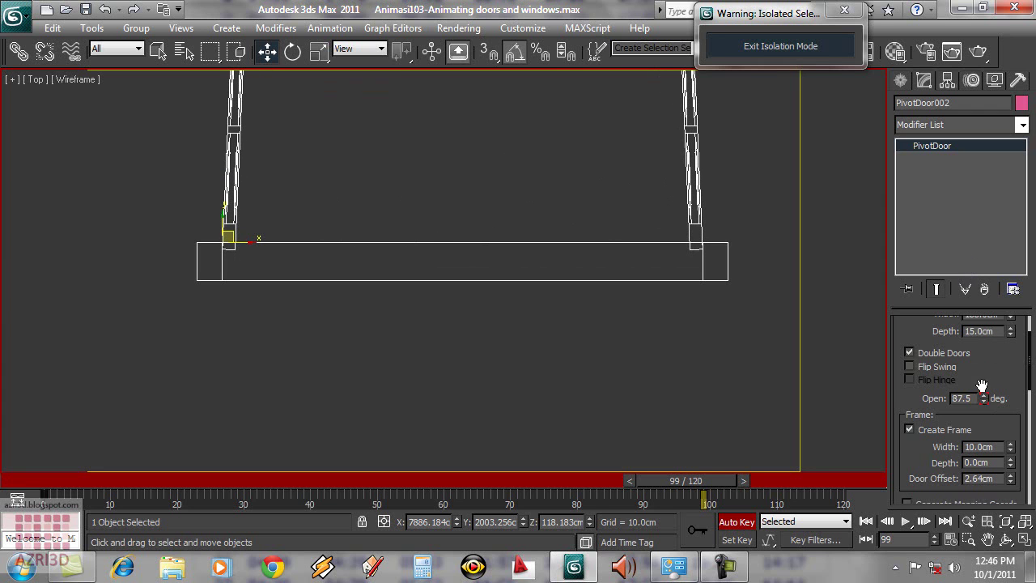
pyautogui.write('90')
pyautogui.press('Return')
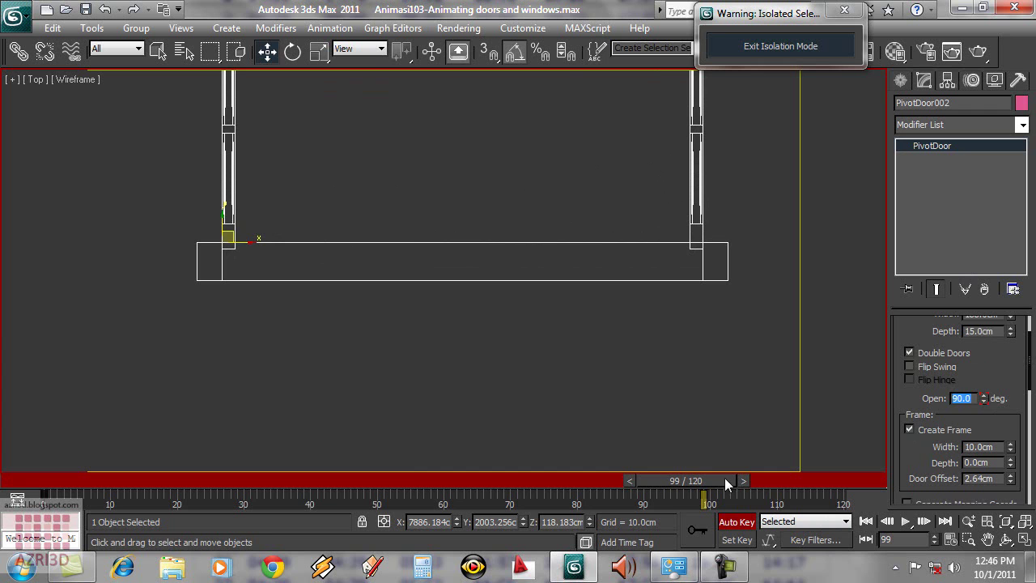
# Preview the swing, turn Auto Key off, and move the first door key to frame 29
pyautogui.moveTo(725, 477); pyautogui.dragTo(89, 414)
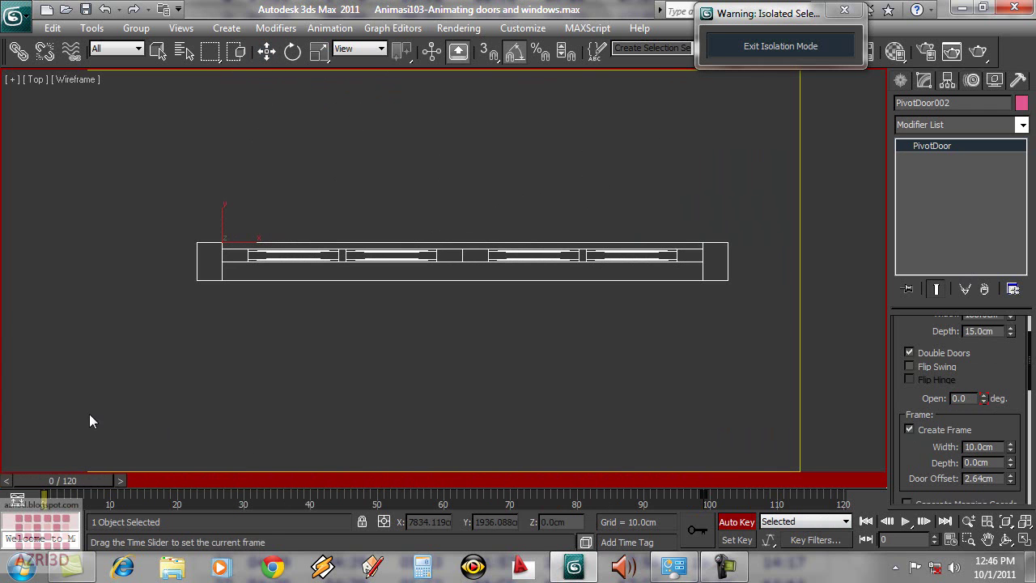
pyautogui.press('w')
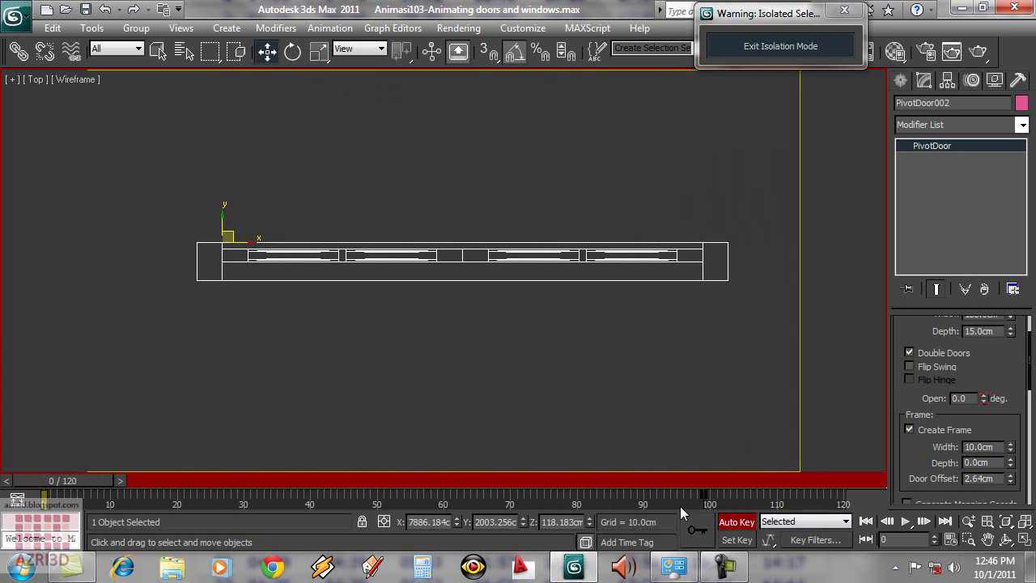
pyautogui.moveTo(53, 476); pyautogui.dragTo(268, 481)
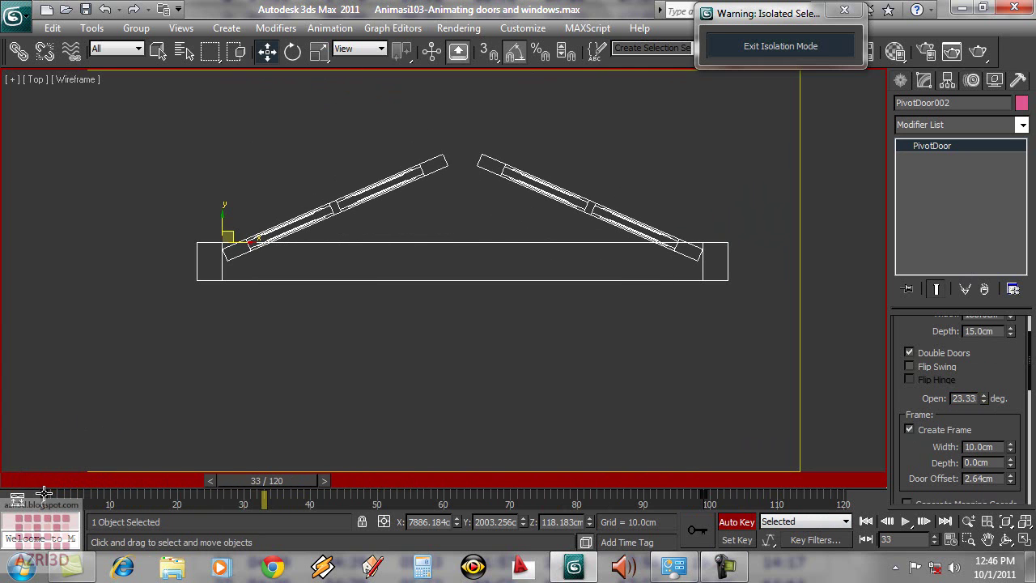
pyautogui.click(736, 522)
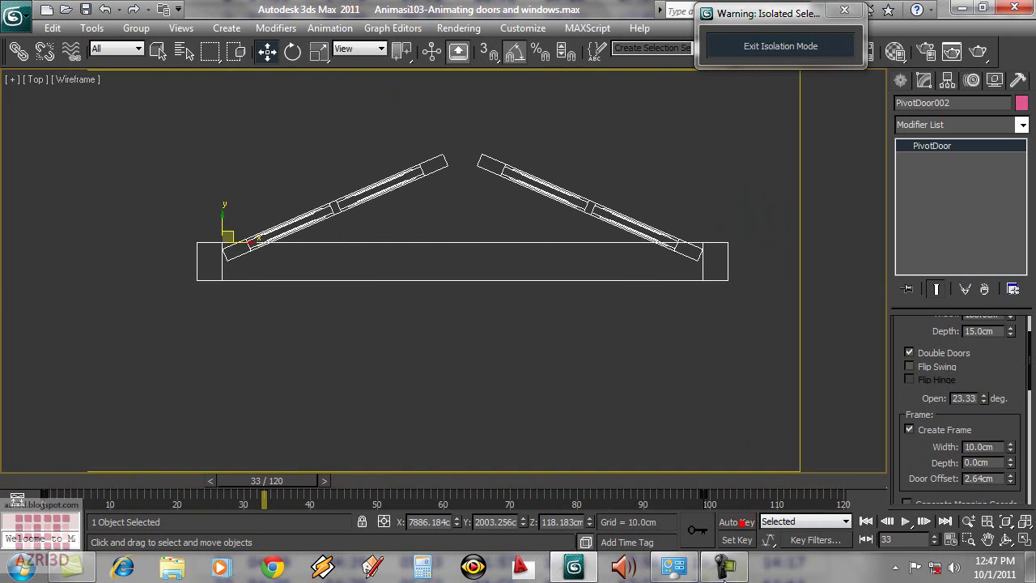
pyautogui.click(45, 493)
pyautogui.moveTo(44, 493)
pyautogui.mouseDown()
pyautogui.moveTo(234, 494)
pyautogui.moveTo(236, 475)
pyautogui.moveTo(580, 479)
pyautogui.moveTo(48, 481)
pyautogui.mouseUp()
# Return to the camera view with isolation ended and select window group w2
pyautogui.press('c')
pyautogui.click(788, 45)
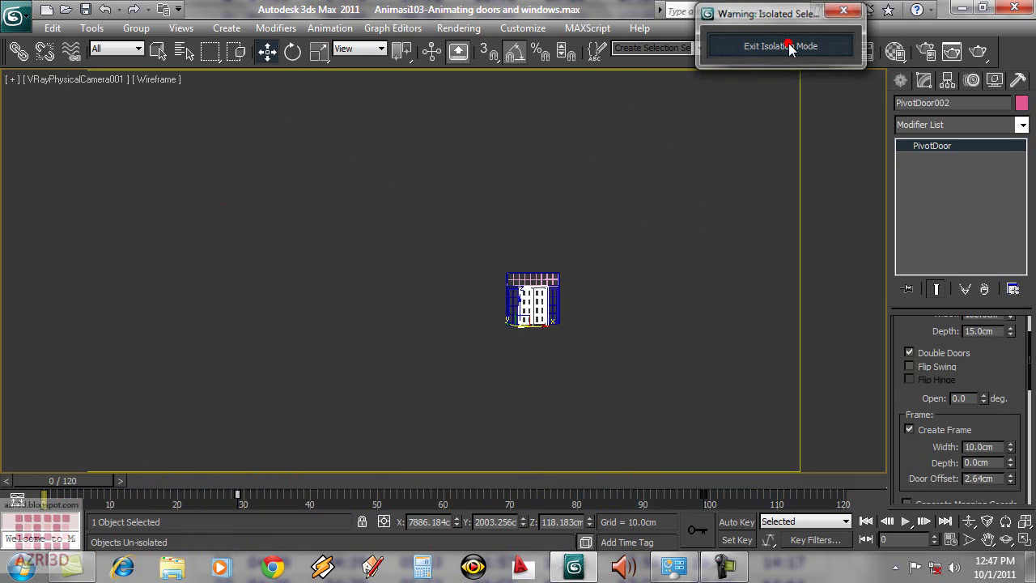
pyautogui.click(550, 312)
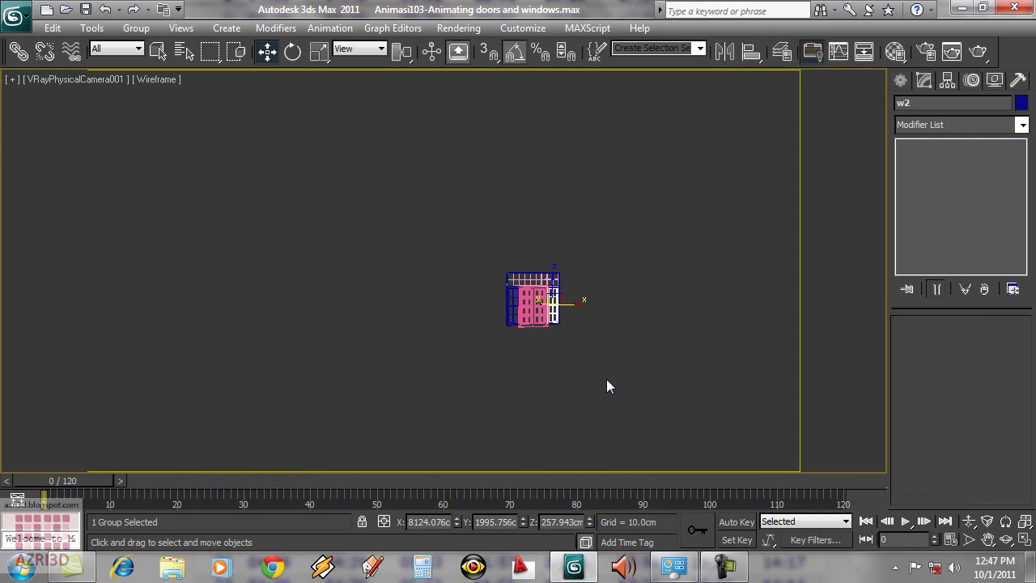
pyautogui.press('t')
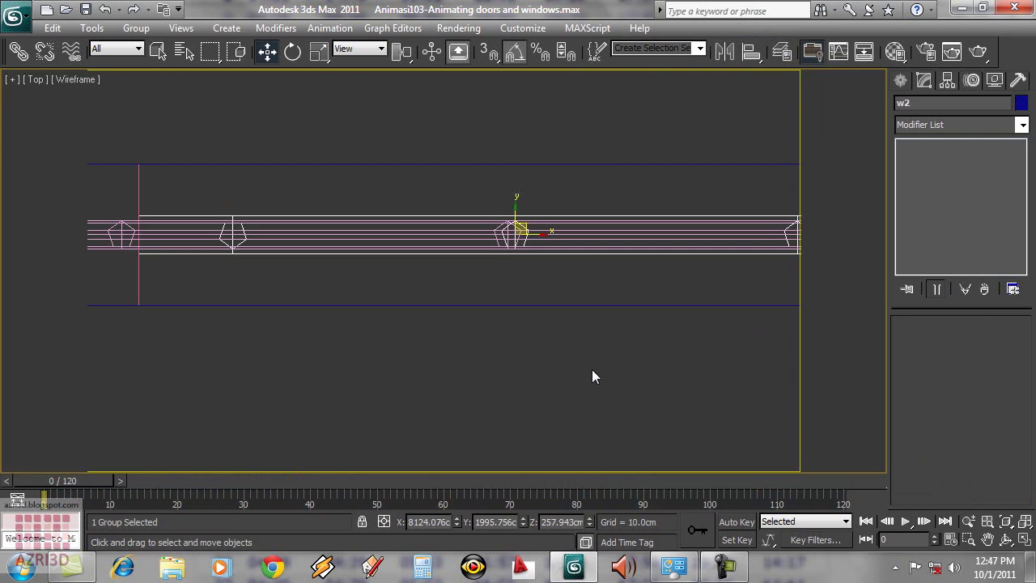
pyautogui.rightClick(453, 303)
pyautogui.click(446, 378)
# Isolate w2 with the frame and top window, then select w2 in Left view
pyautogui.press('f')
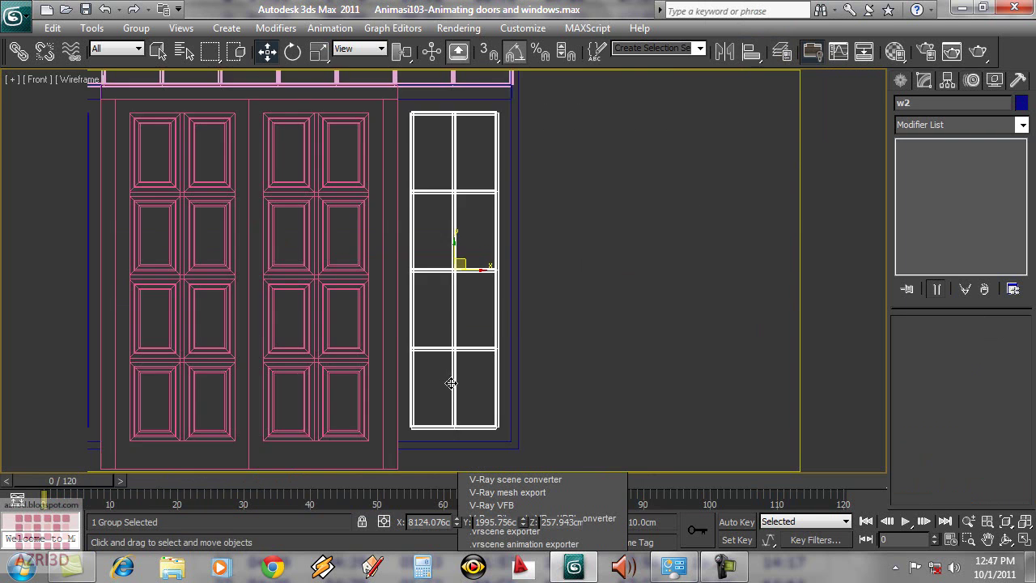
pyautogui.keyDown('ctrl'); pyautogui.click(464, 277); pyautogui.keyUp('ctrl')
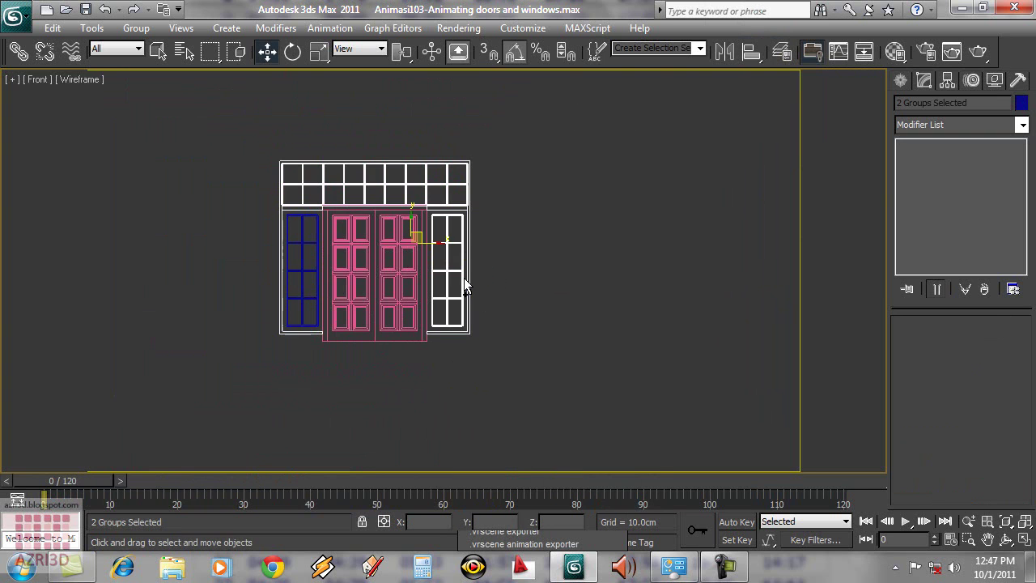
pyautogui.hotkey('alt', 'q')
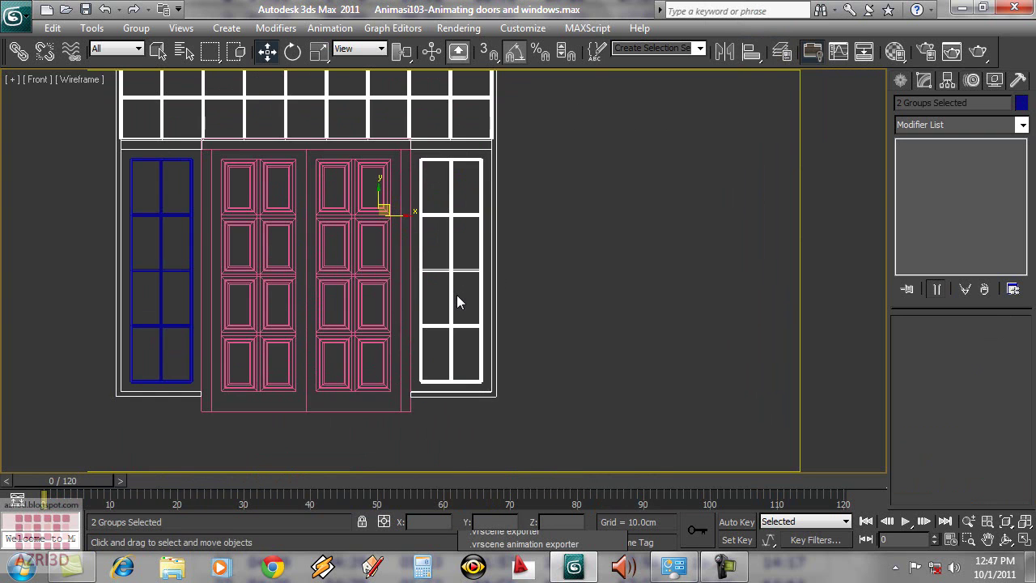
pyautogui.press('l')
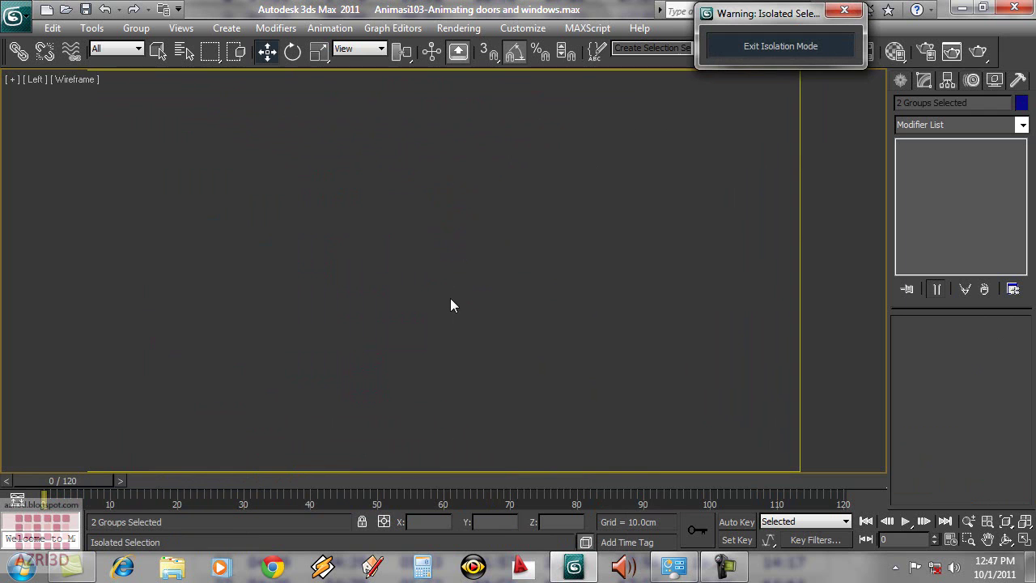
pyautogui.click(458, 269)
pyautogui.click(445, 267)
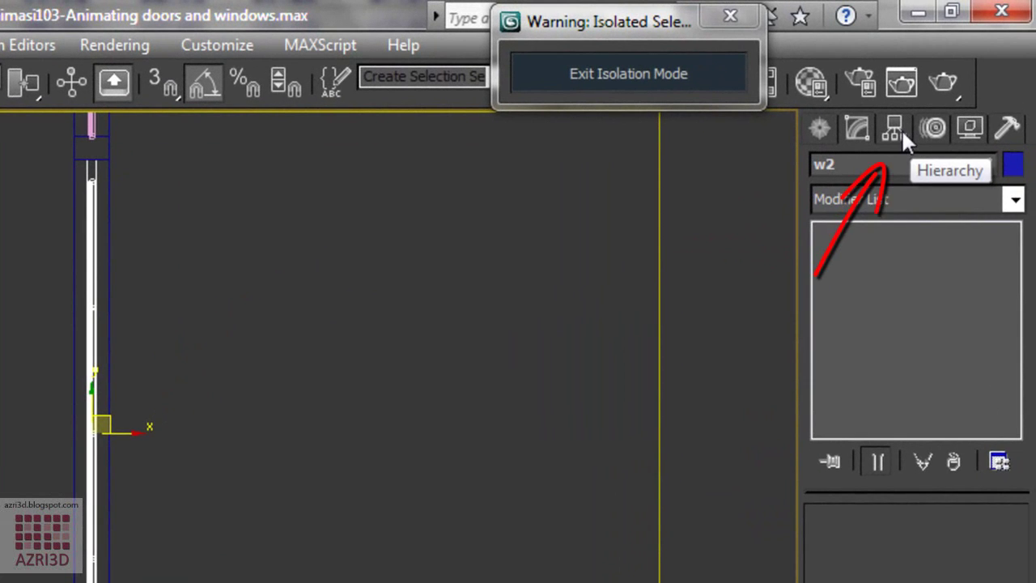
# With Affect Pivot Only, raise w2's pivot to the window's top edge, then reselect w2
pyautogui.click(894, 130)
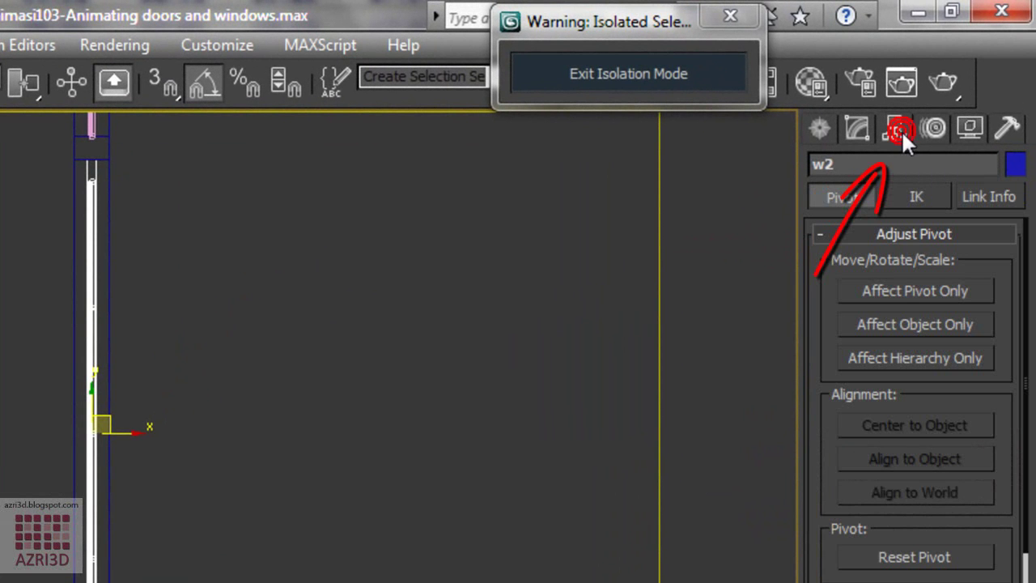
pyautogui.click(900, 288)
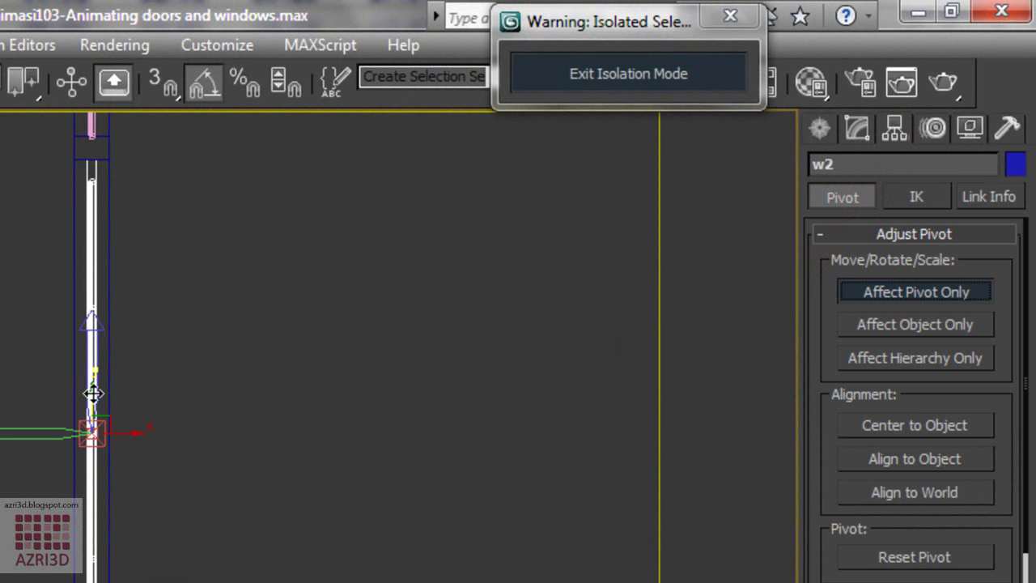
pyautogui.moveTo(93, 392); pyautogui.dragTo(98, 198)
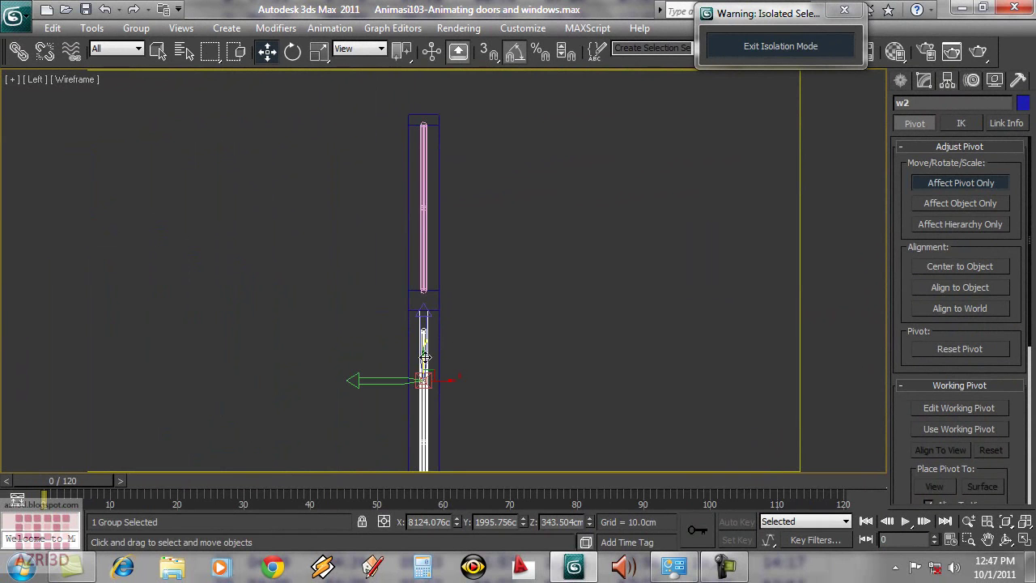
pyautogui.moveTo(421, 348); pyautogui.dragTo(421, 303)
pyautogui.scroll(3, 421, 331)
pyautogui.moveTo(421, 331); pyautogui.dragTo(548, 100, button='middle')
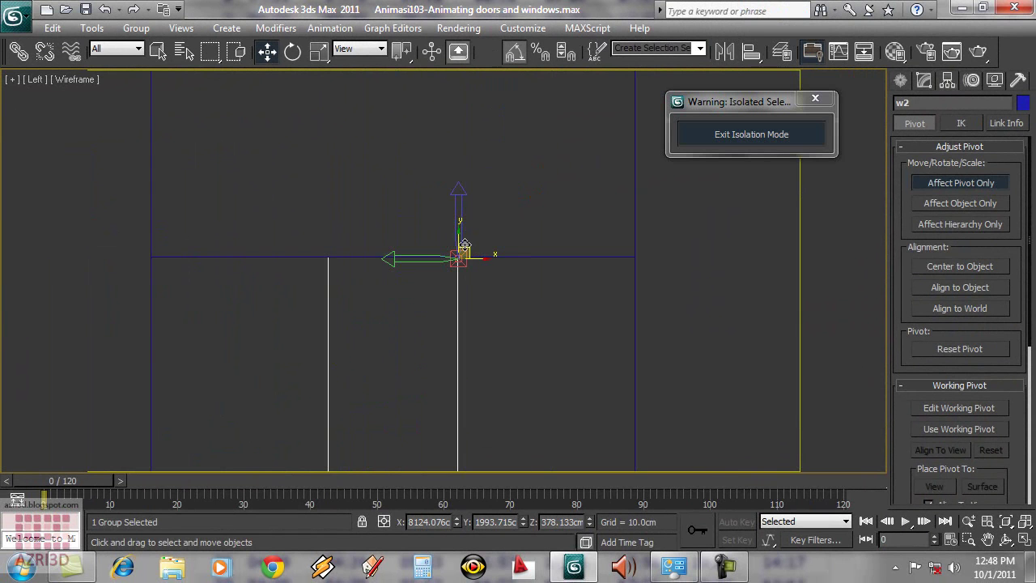
pyautogui.moveTo(466, 248)
pyautogui.mouseDown()
pyautogui.moveTo(467, 233)
pyautogui.moveTo(464, 248)
pyautogui.mouseUp()
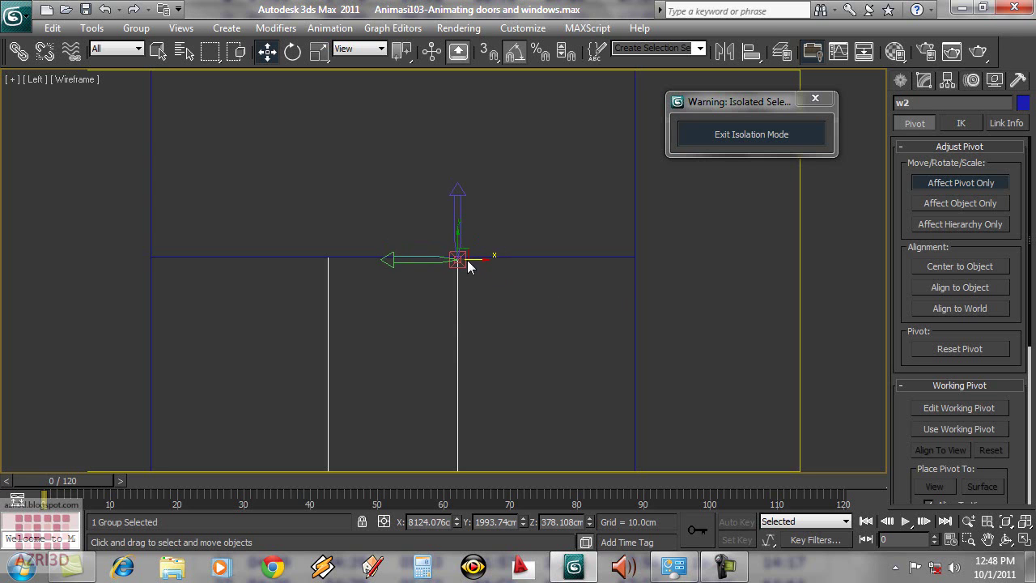
pyautogui.click(555, 336)
pyautogui.press('z')
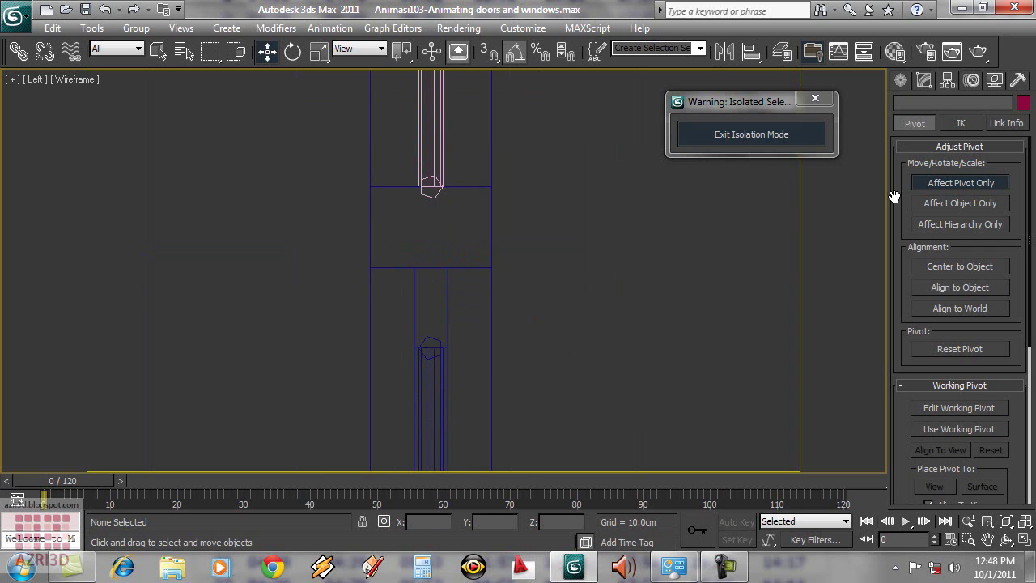
pyautogui.click(939, 183)
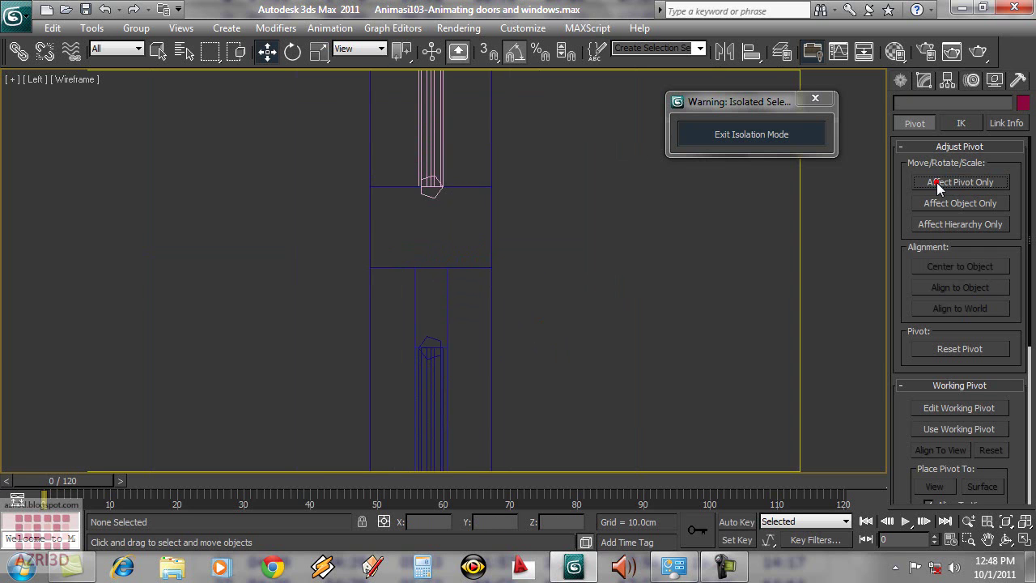
pyautogui.click(445, 341)
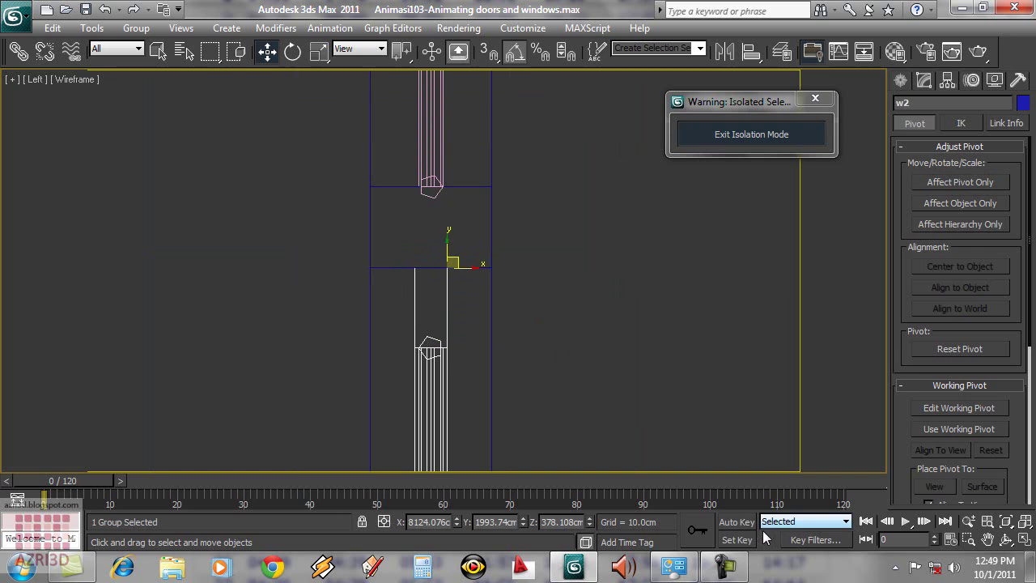
# Auto-key window w2 rotated open to about -28.2° on X at frame 90
pyautogui.click(736, 522)
pyautogui.moveTo(90, 482); pyautogui.dragTo(655, 446)
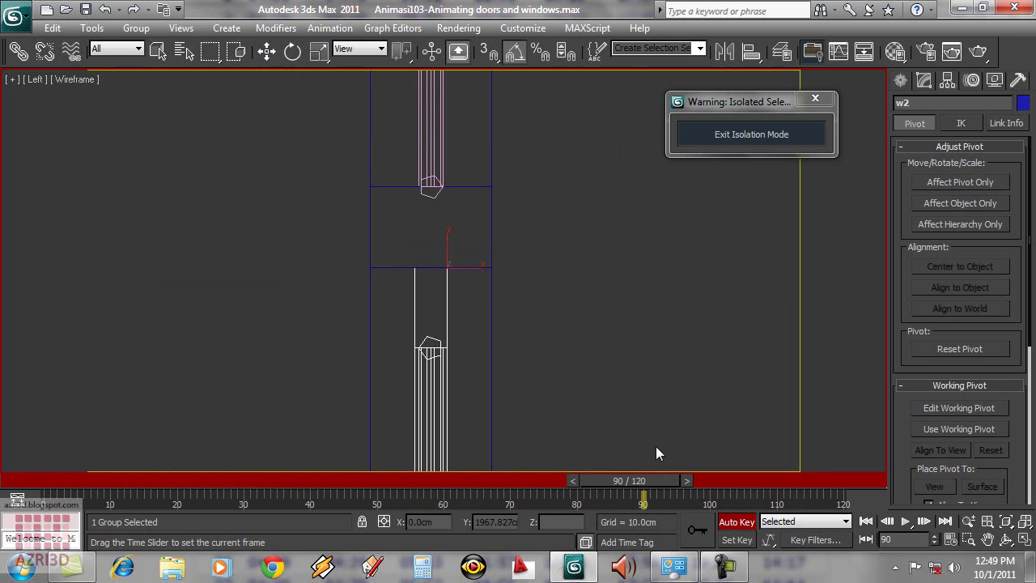
pyautogui.rightClick(293, 51)
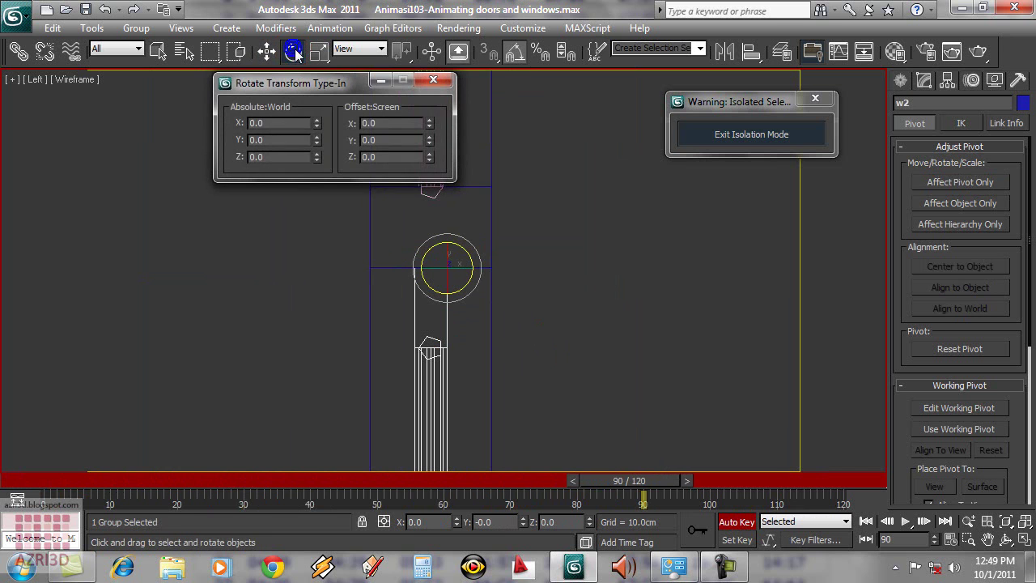
pyautogui.moveTo(429, 157); pyautogui.dragTo(428, 81)
pyautogui.moveTo(421, 521); pyautogui.dragTo(383, 174)
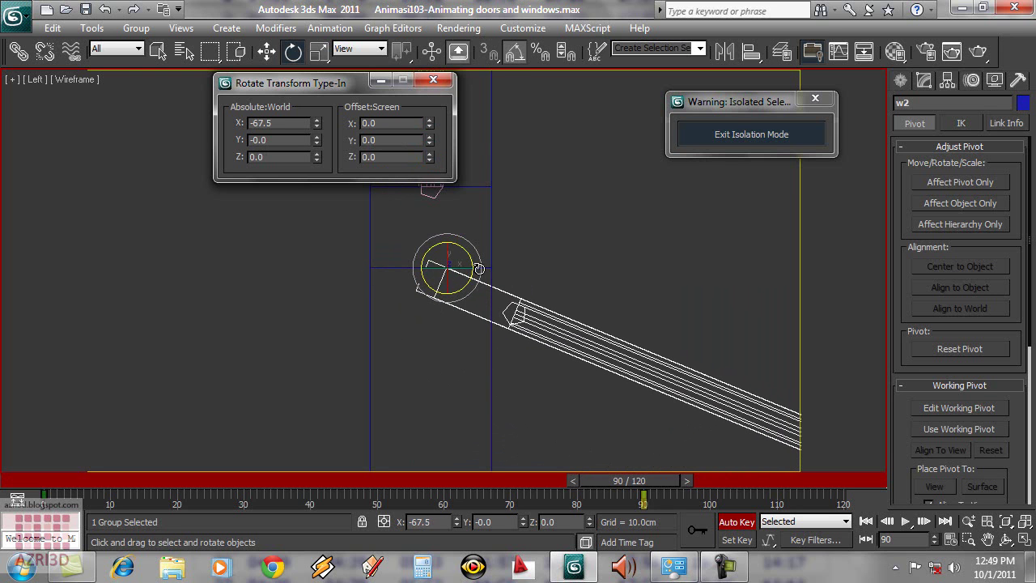
pyautogui.moveTo(432, 161); pyautogui.dragTo(399, 483)
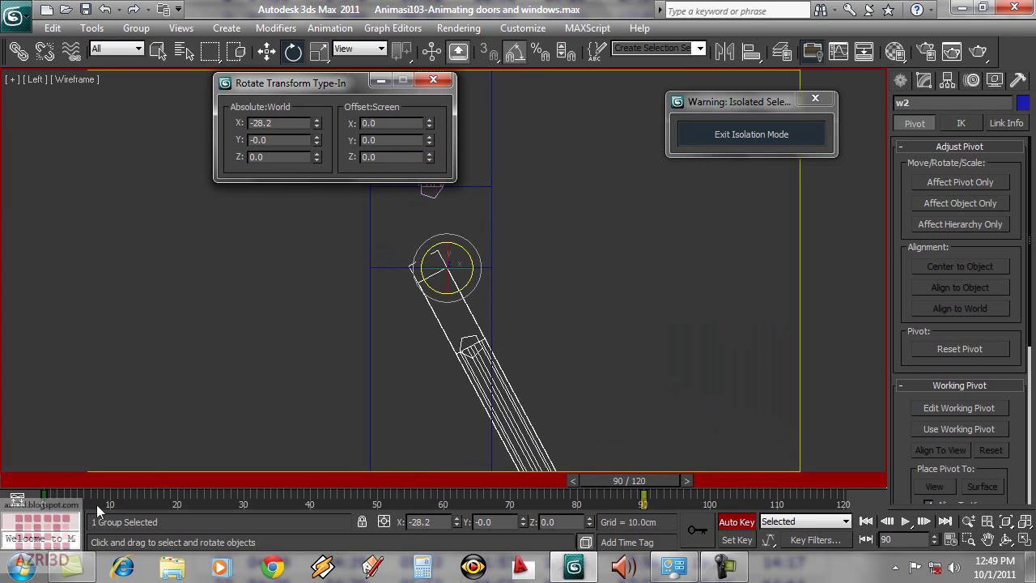
pyautogui.click(743, 522)
pyautogui.moveTo(634, 481); pyautogui.dragTo(141, 441)
# Preview window w2 opening and closing in a zoomed Perspective view
pyautogui.press('e')
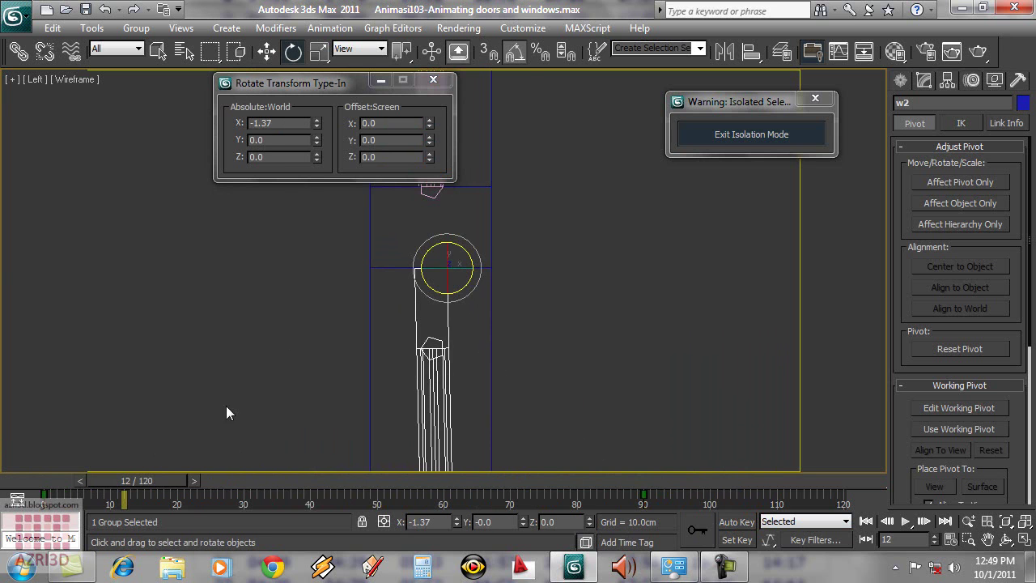
pyautogui.press('c')
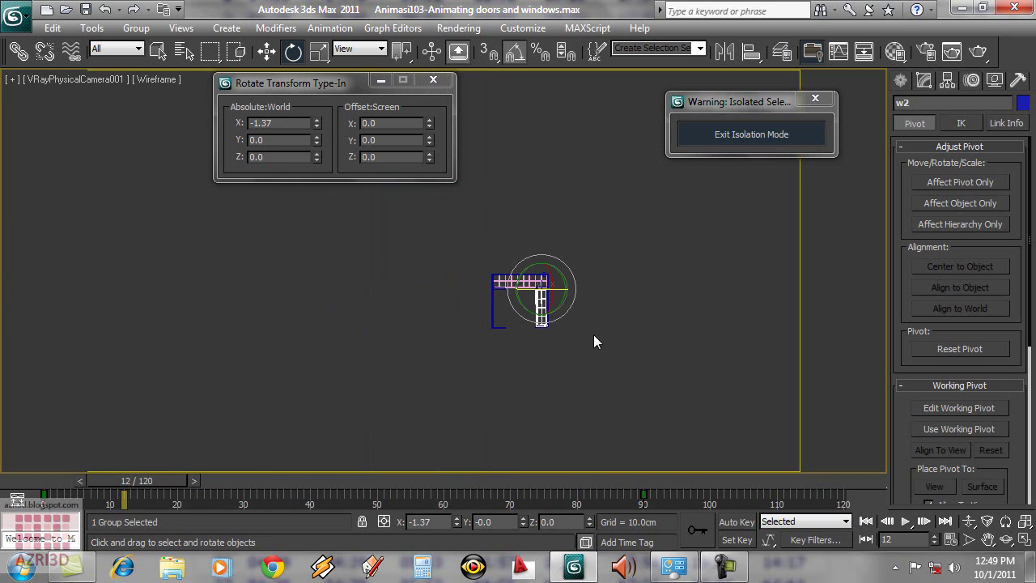
pyautogui.press('p')
pyautogui.press('z')
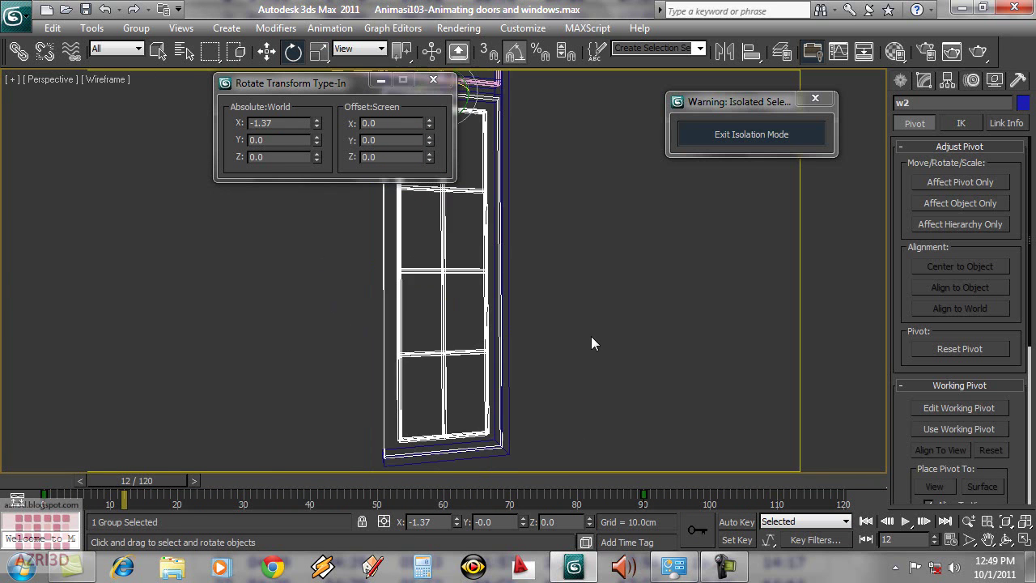
pyautogui.click(565, 393)
pyautogui.scroll(-3, 562, 389)
pyautogui.scroll(2, 437, 367)
pyautogui.moveTo(102, 479); pyautogui.dragTo(42, 480)
# Exit isolation, isolate the left window and its frame, and select window group w004
pyautogui.press('e')
pyautogui.press('t')
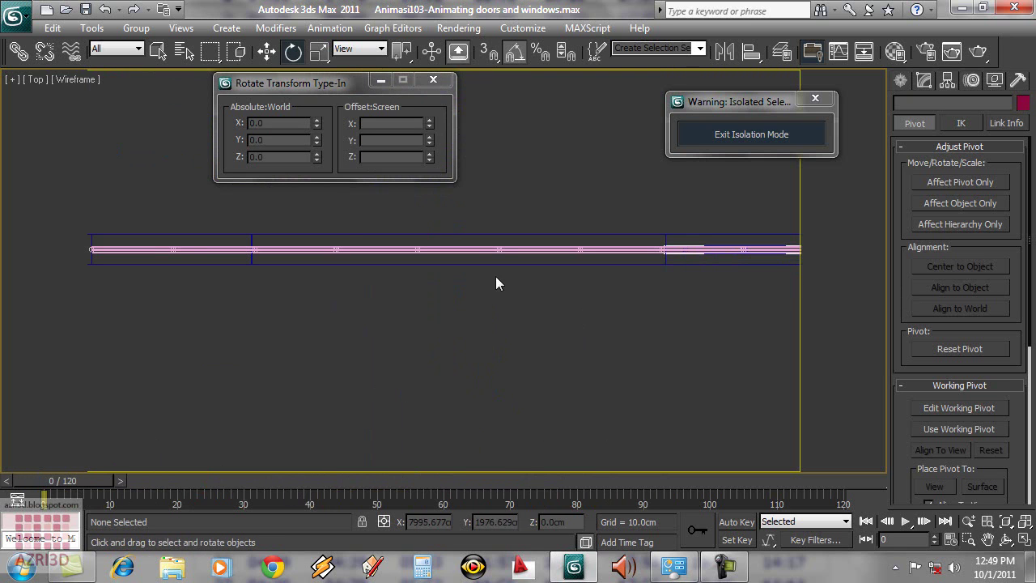
pyautogui.click(731, 131)
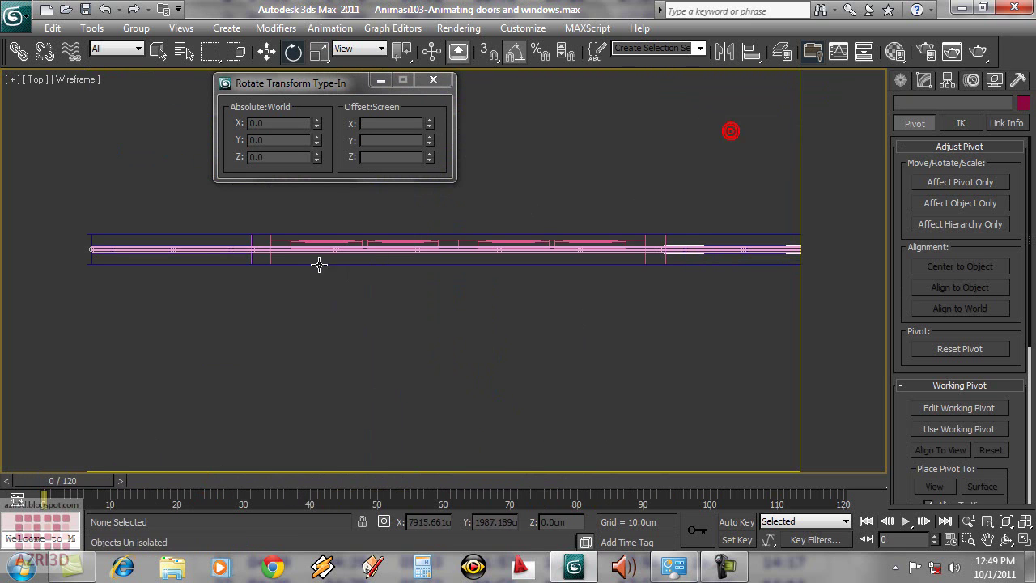
pyautogui.press('f')
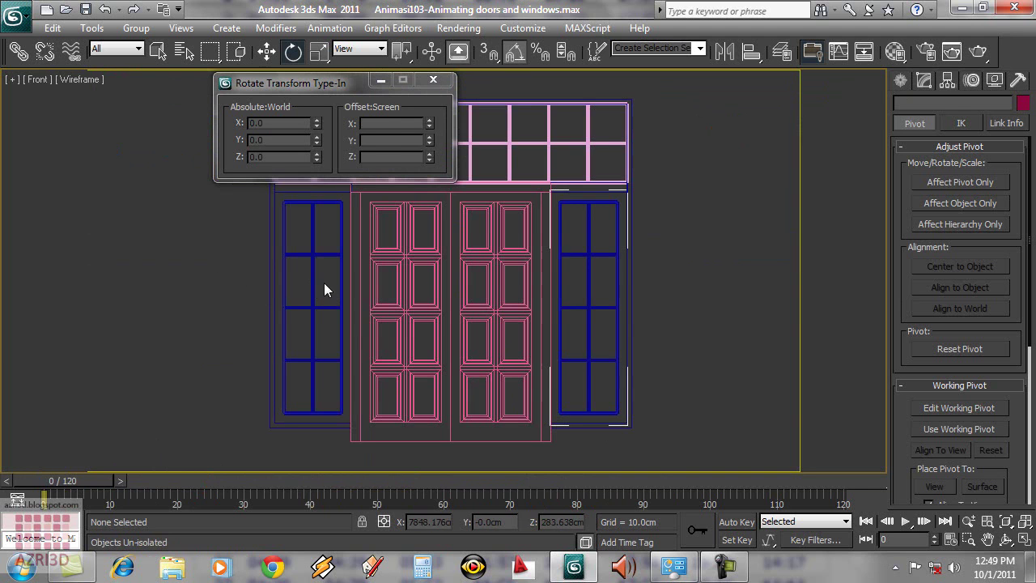
pyautogui.moveTo(324, 283); pyautogui.dragTo(267, 296)
pyautogui.hotkey('alt', 'q')
pyautogui.press('t')
pyautogui.click(416, 340)
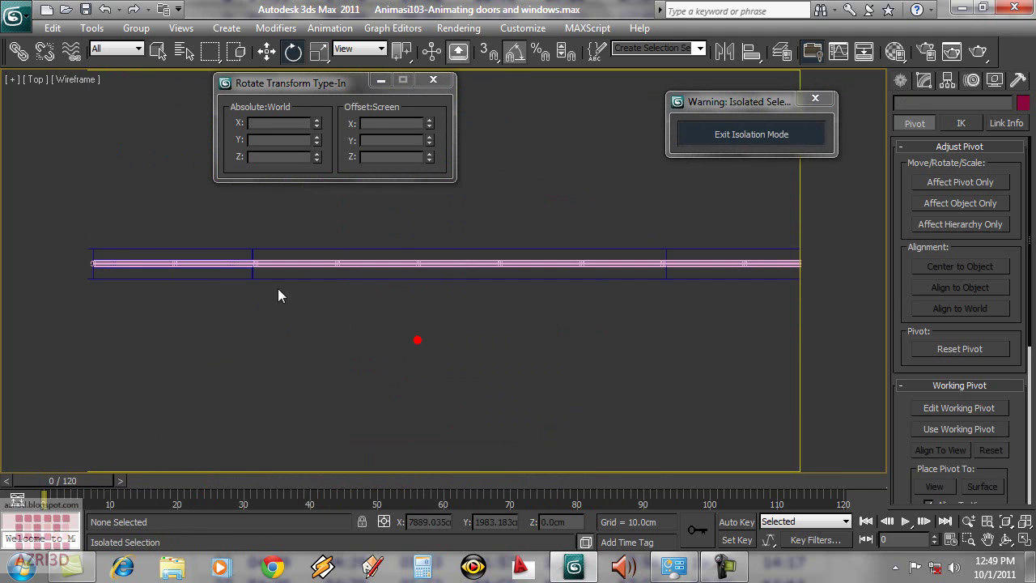
pyautogui.press('f')
pyautogui.click(311, 305)
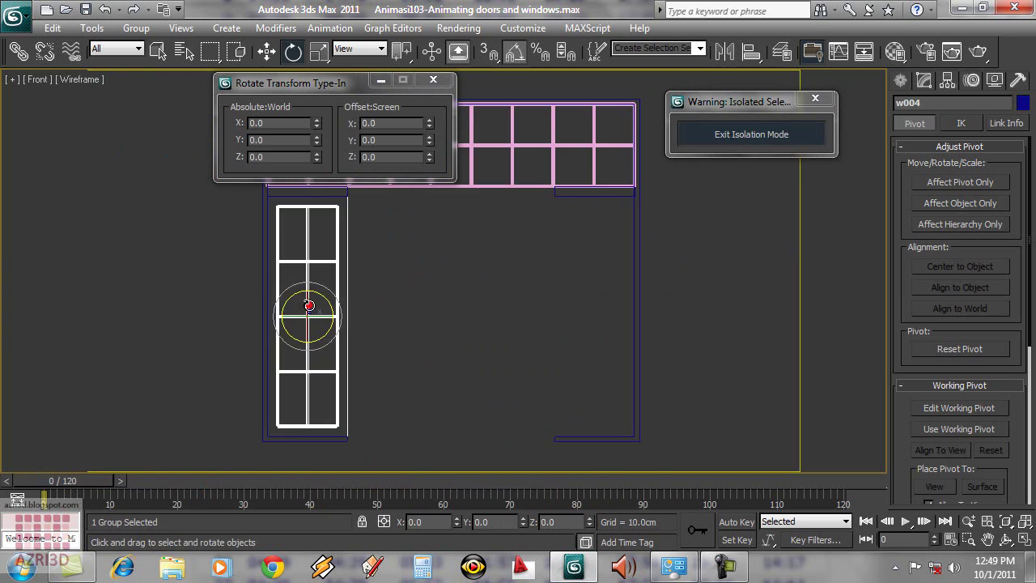
# In Top view, move w004's pivot onto the window's left corner with Affect Pivot Only
pyautogui.press('t')
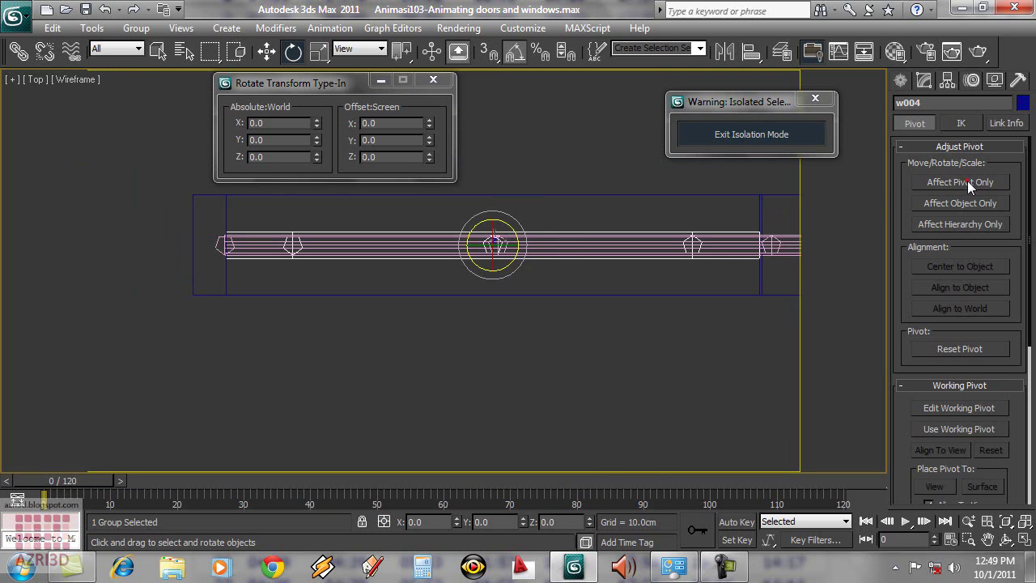
pyautogui.click(960, 182)
pyautogui.click(267, 51)
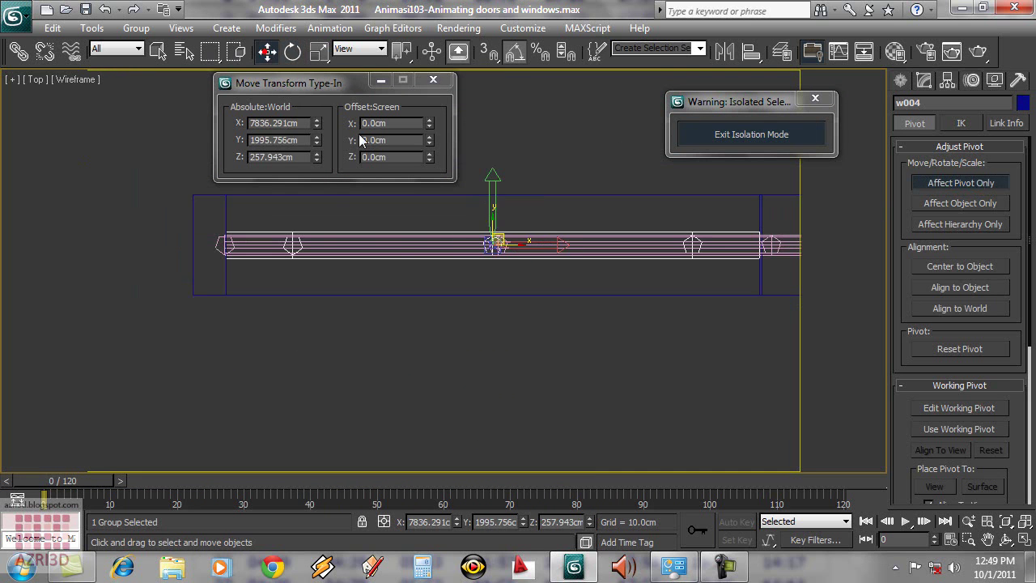
pyautogui.moveTo(496, 241); pyautogui.dragTo(233, 243)
pyautogui.scroll(2, 238, 253)
pyautogui.scroll(-2, 308, 297)
pyautogui.scroll(2, 346, 291)
pyautogui.scroll(2, 346, 292)
pyautogui.moveTo(126, 299); pyautogui.dragTo(299, 276, button='middle')
pyautogui.moveTo(299, 276); pyautogui.dragTo(297, 276)
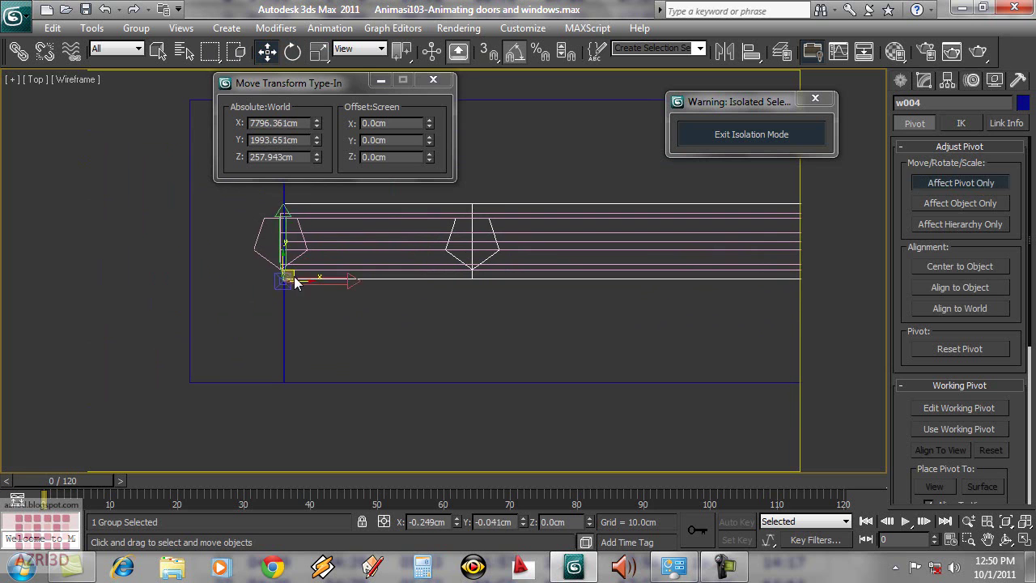
# Rotate w004 to test its hinge, clear the selection, and exit isolation mode
pyautogui.click(297, 52)
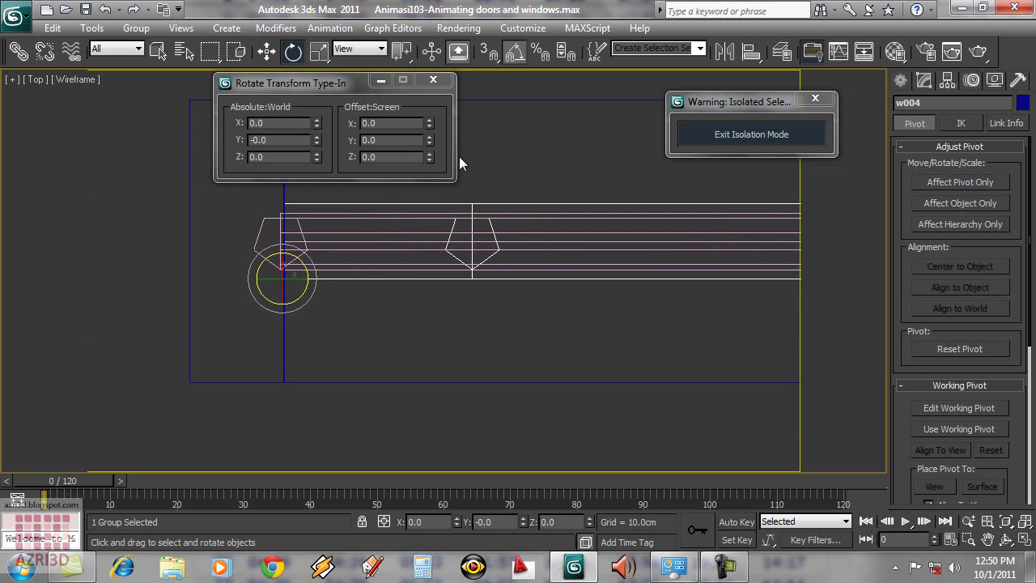
pyautogui.moveTo(431, 158); pyautogui.dragTo(429, 243)
pyautogui.press('f')
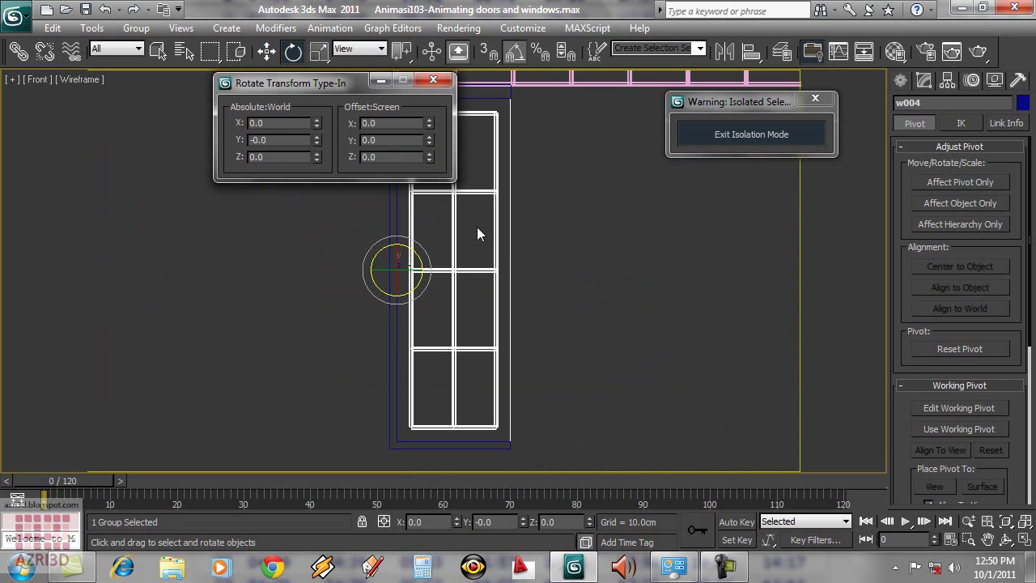
pyautogui.click(586, 298)
pyautogui.moveTo(562, 301); pyautogui.dragTo(507, 330)
pyautogui.click(545, 378)
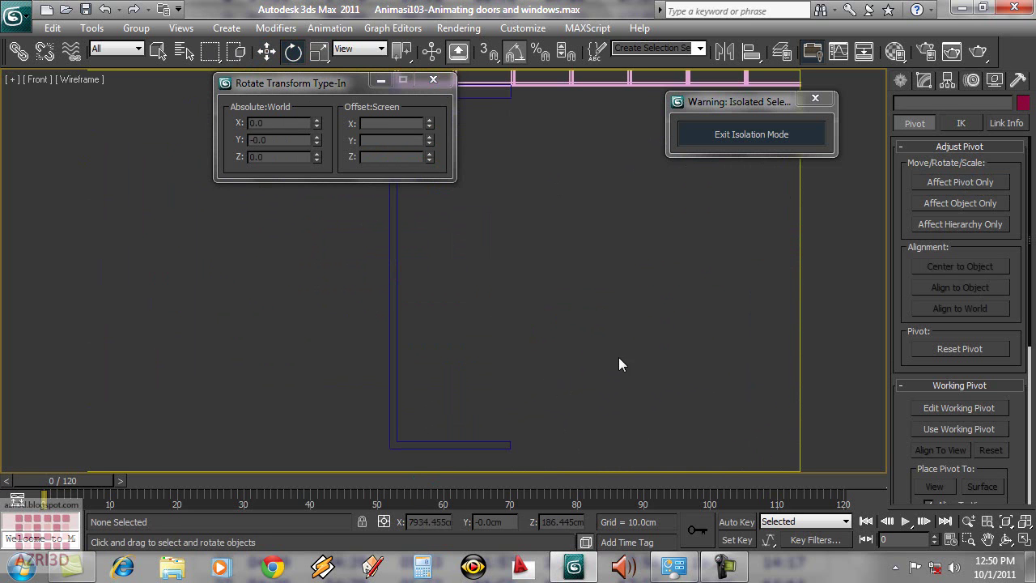
pyautogui.click(782, 135)
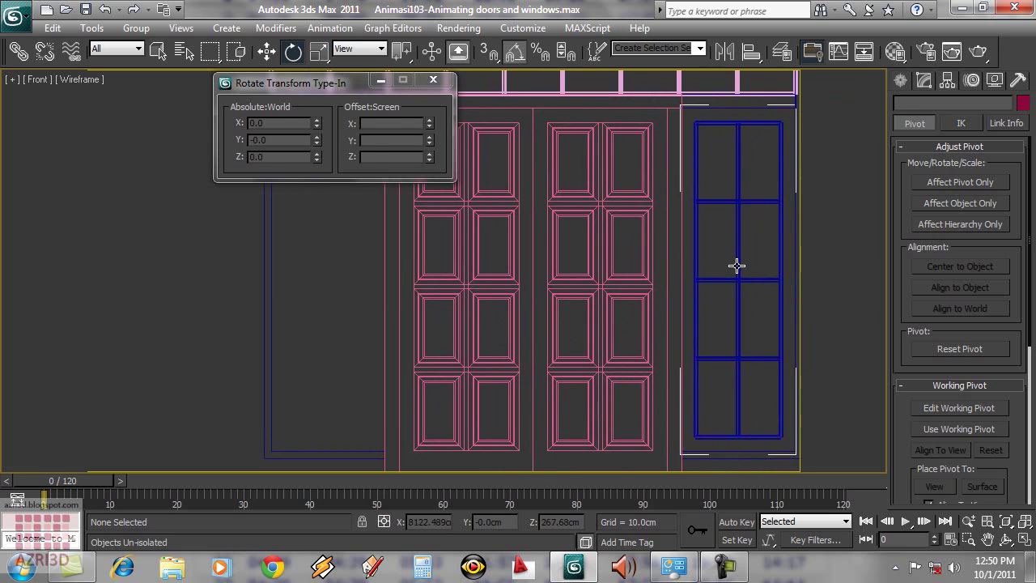
# Shift-drag the side window to the left of the doors as an Instance copy
pyautogui.click(737, 266)
pyautogui.press('w')
pyautogui.moveTo(753, 110); pyautogui.dragTo(341, 127)
pyautogui.click(471, 248)
pyautogui.click(521, 351)
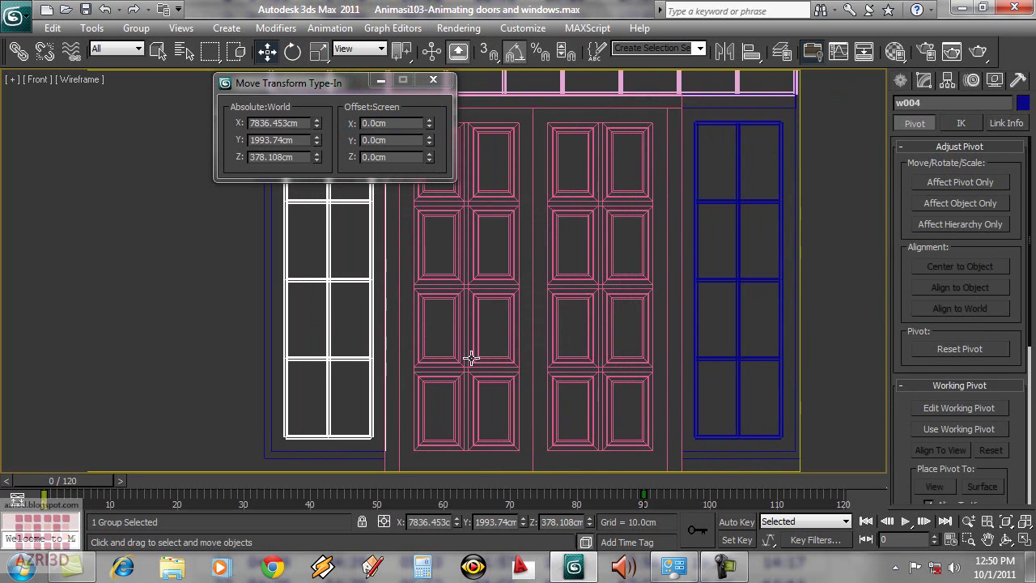
pyautogui.moveTo(471, 357); pyautogui.dragTo(519, 327, button='middle')
# Align the copied window to the left door PivotDoor002 on X Position only
pyautogui.click(752, 51)
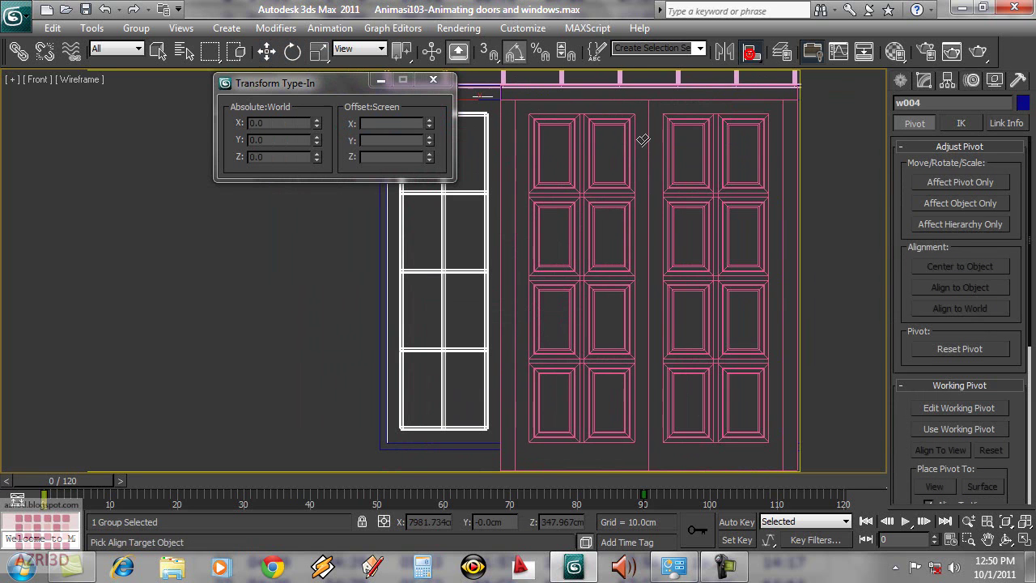
pyautogui.click(652, 144)
pyautogui.click(665, 143)
pyautogui.click(615, 180)
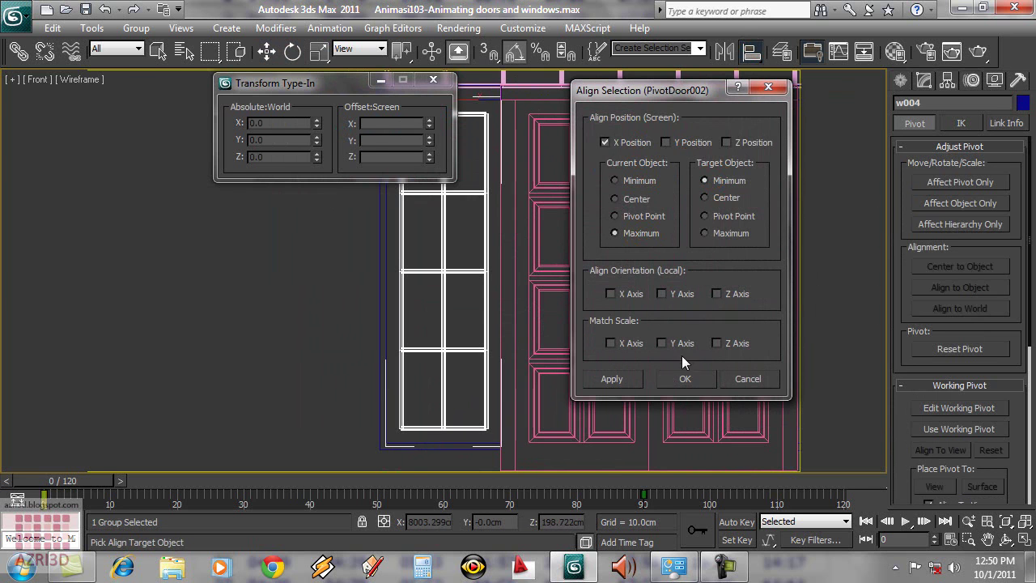
pyautogui.click(685, 379)
# Select all entrance pieces, frame them in Perspective, and preview the window at frame 32
pyautogui.press('c')
pyautogui.hotkey('ctrl', 'a')
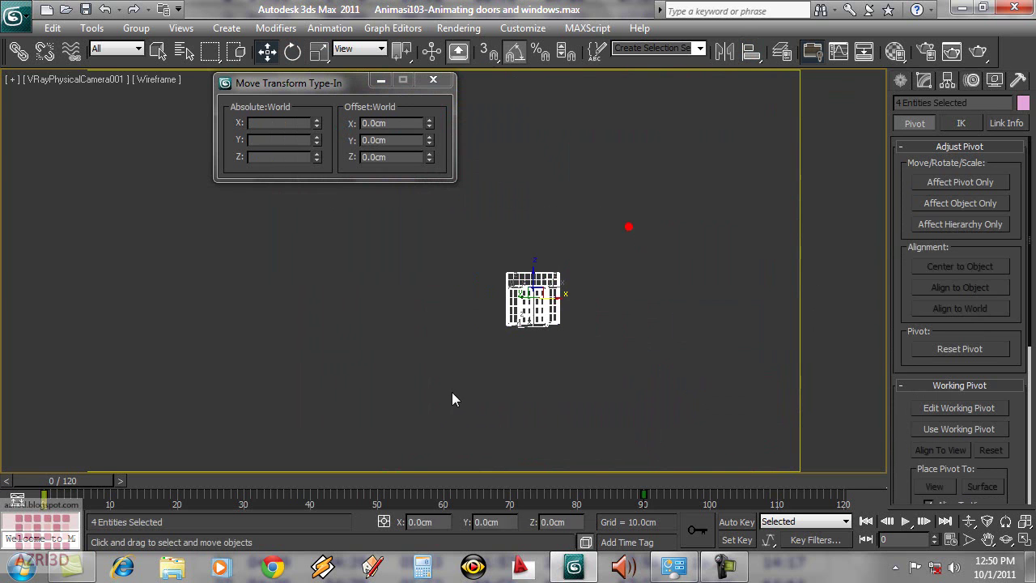
pyautogui.press('p')
pyautogui.press('z')
pyautogui.click(433, 79)
pyautogui.moveTo(100, 484); pyautogui.dragTo(57, 440)
# Box-select the doors, windows and top frame in Front view and group them as 'PINTU UTAMA'
pyautogui.press('w')
pyautogui.click(710, 217)
pyautogui.press('f')
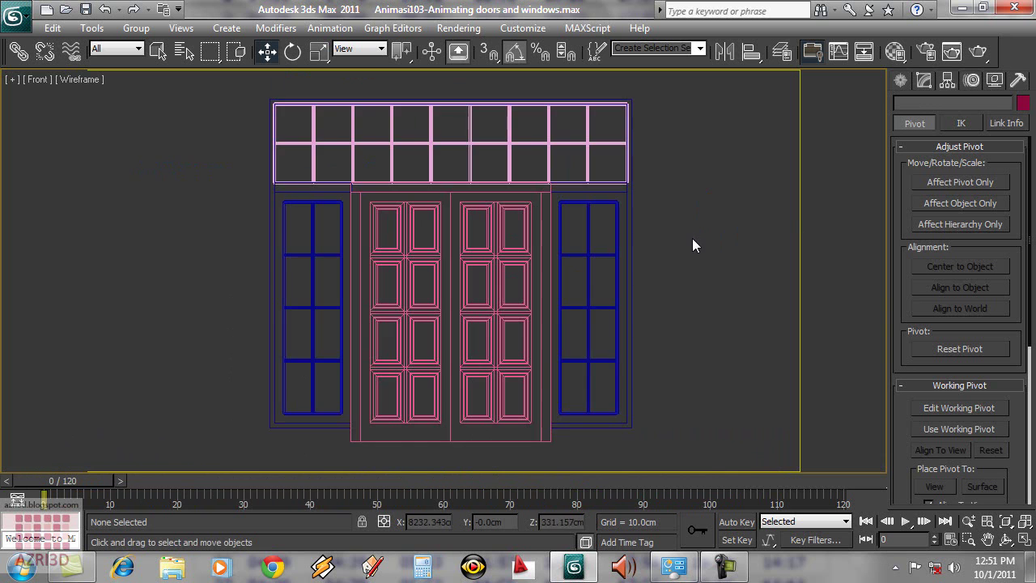
pyautogui.scroll(-5, 694, 259)
pyautogui.moveTo(625, 382); pyautogui.dragTo(311, 128)
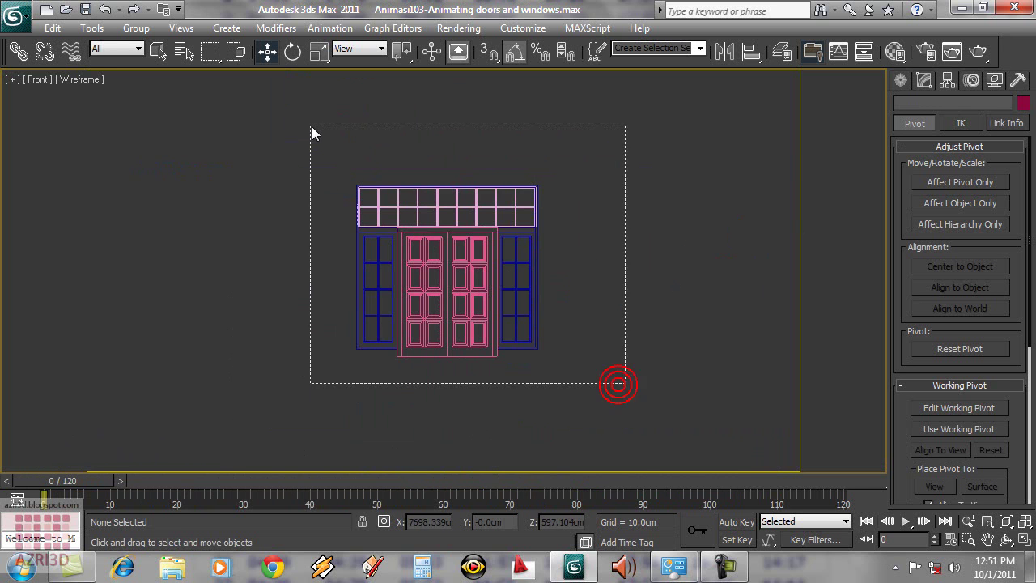
pyautogui.click(136, 27)
pyautogui.click(166, 48)
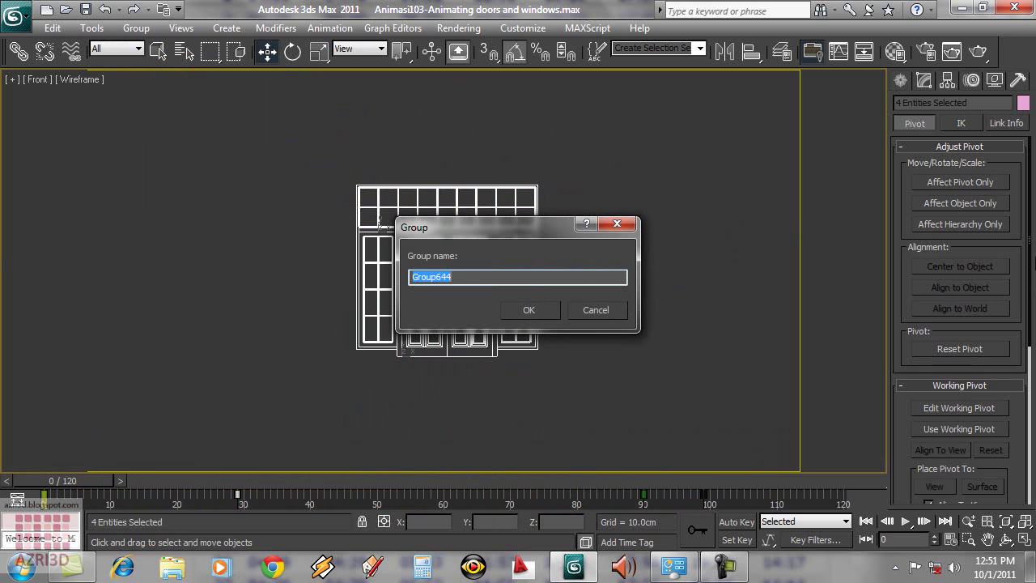
pyautogui.write('PINTU UTAMA')
pyautogui.press('Return')
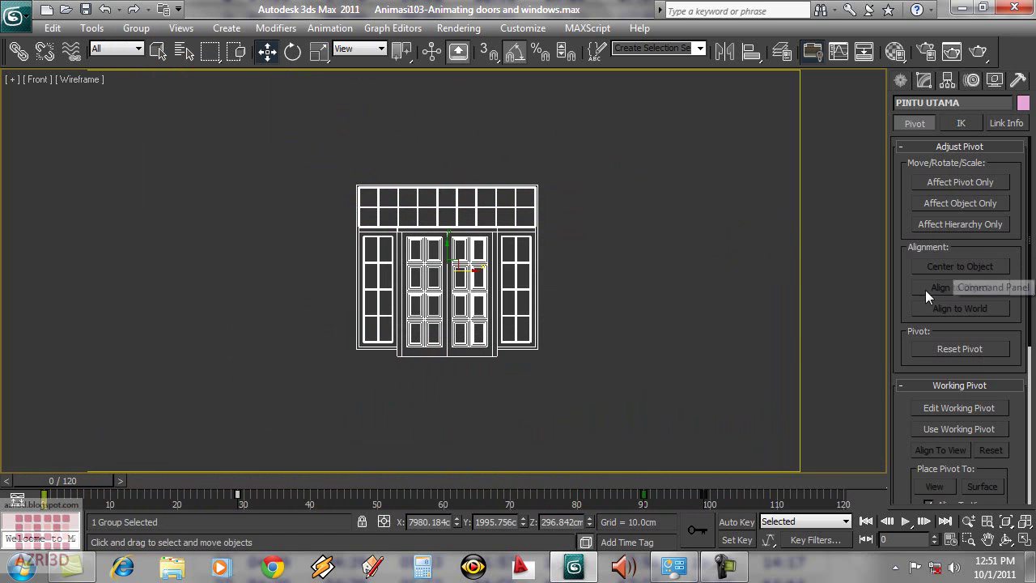
pyautogui.press('c')
pyautogui.rightClick(647, 312)
# Unhide all objects, select the white front gate, and frame it in the front view
pyautogui.click(723, 239)
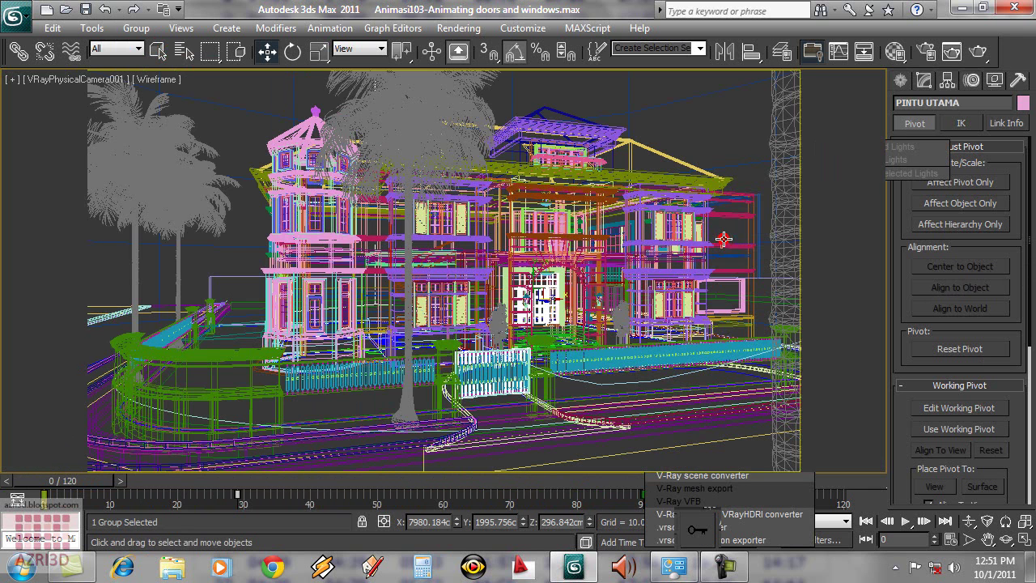
pyautogui.click(501, 381)
pyautogui.press('t')
pyautogui.press('z')
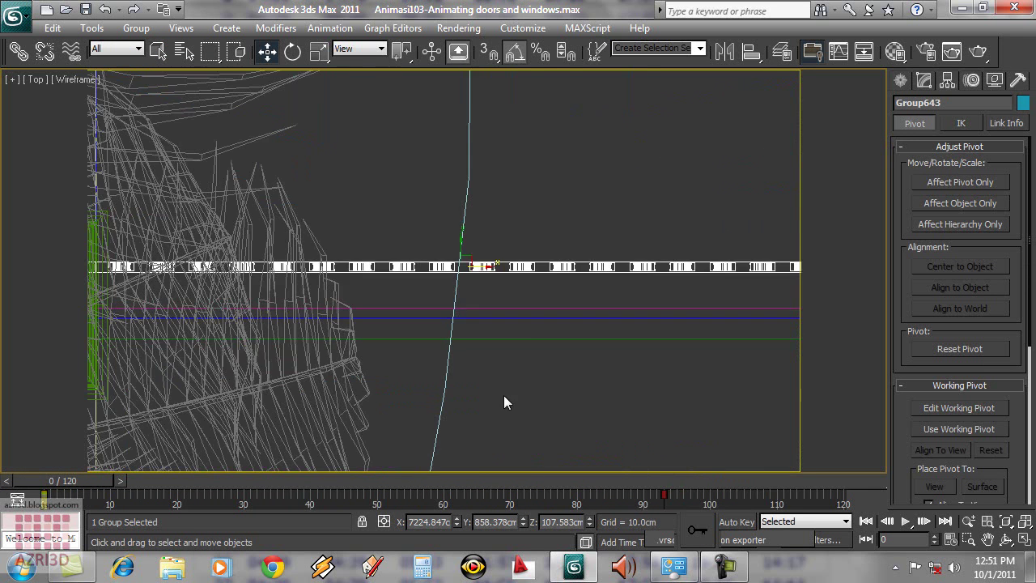
pyautogui.press('f')
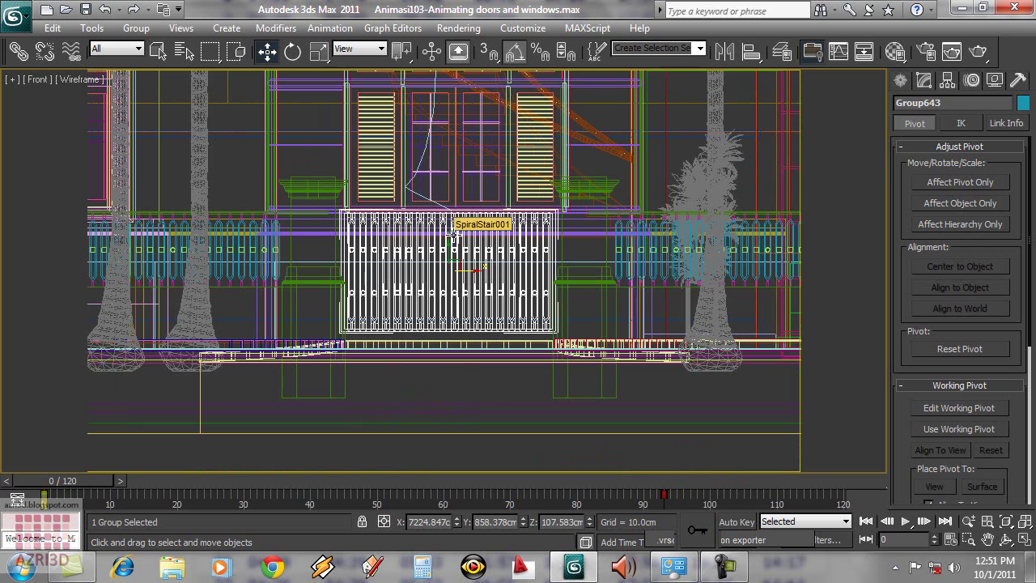
# Key the gate sliding left over the left pillar by frame 90, then restore the full scene
pyautogui.moveTo(475, 269)
pyautogui.mouseDown()
pyautogui.moveTo(361, 270)
pyautogui.moveTo(484, 278)
pyautogui.mouseUp()
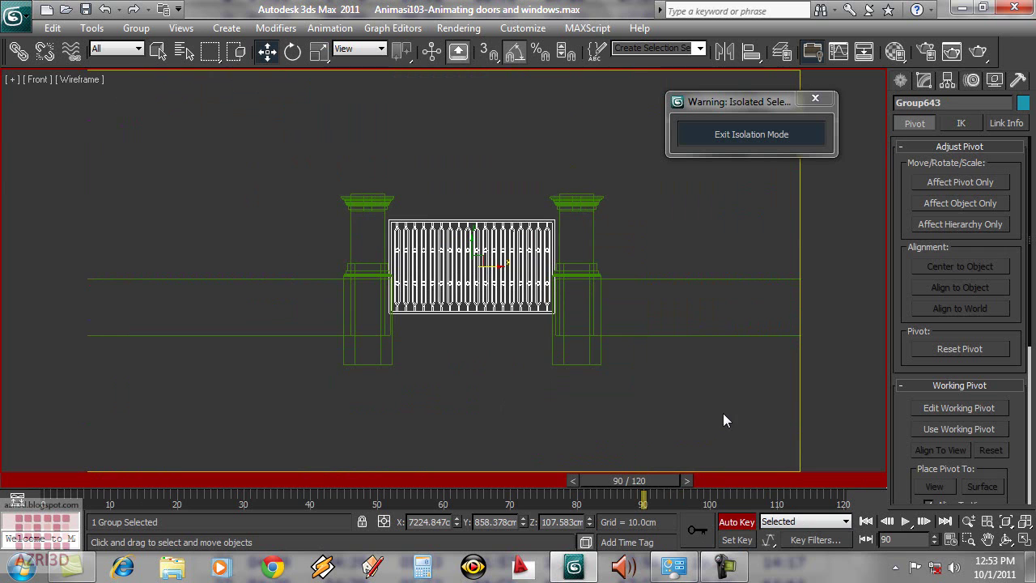
pyautogui.moveTo(500, 267); pyautogui.dragTo(341, 279)
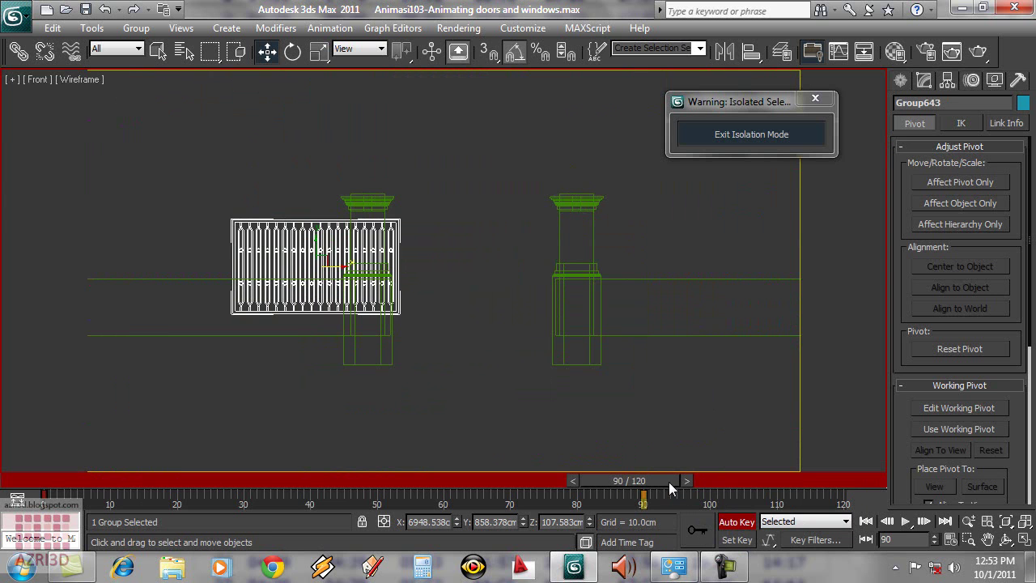
pyautogui.click(733, 523)
pyautogui.moveTo(675, 483); pyautogui.dragTo(134, 473)
pyautogui.press('w')
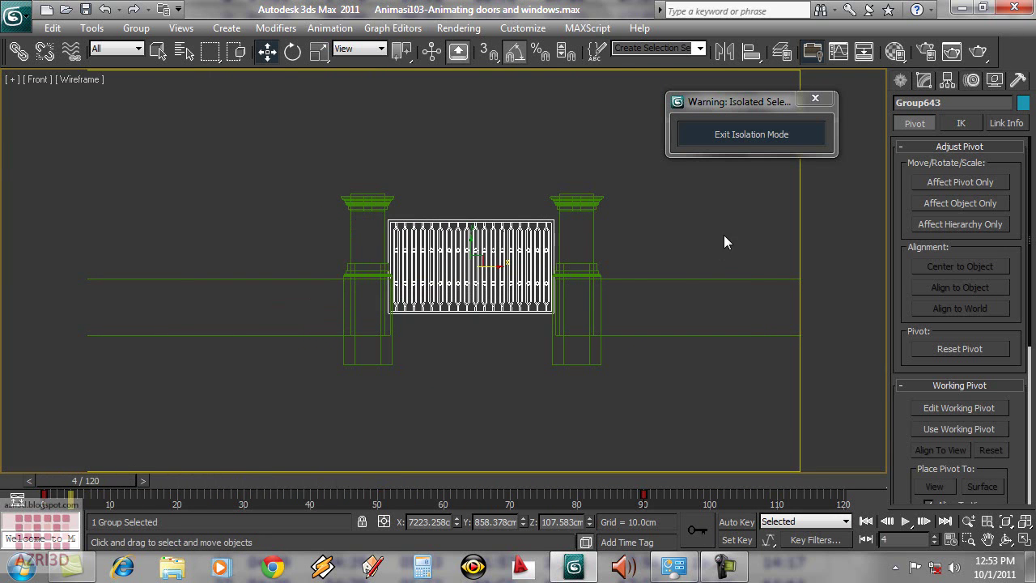
pyautogui.click(745, 130)
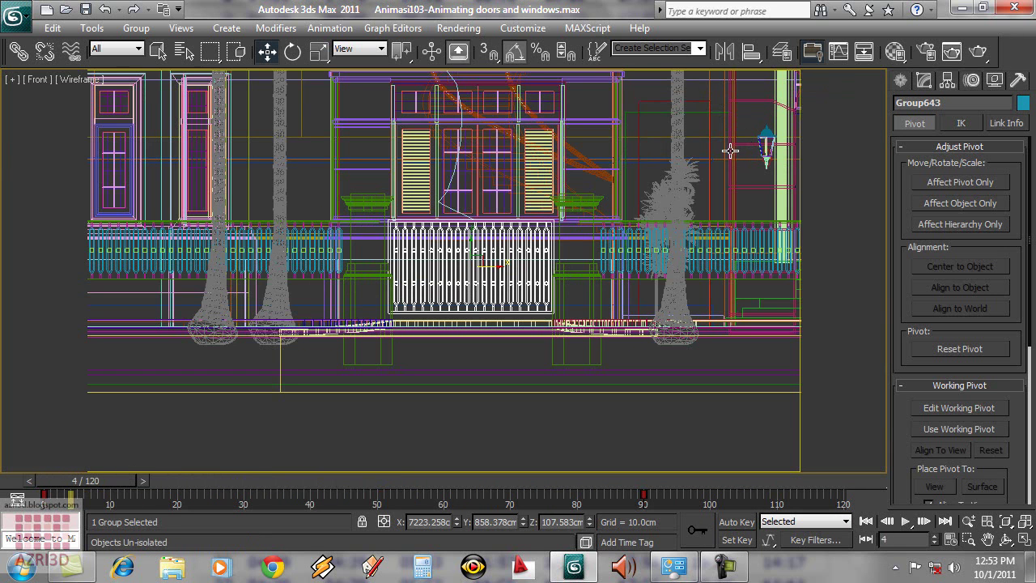
# Deselect everything, view through the camera in Smooth + Highlights shading, and return to frame 0
pyautogui.click(656, 178)
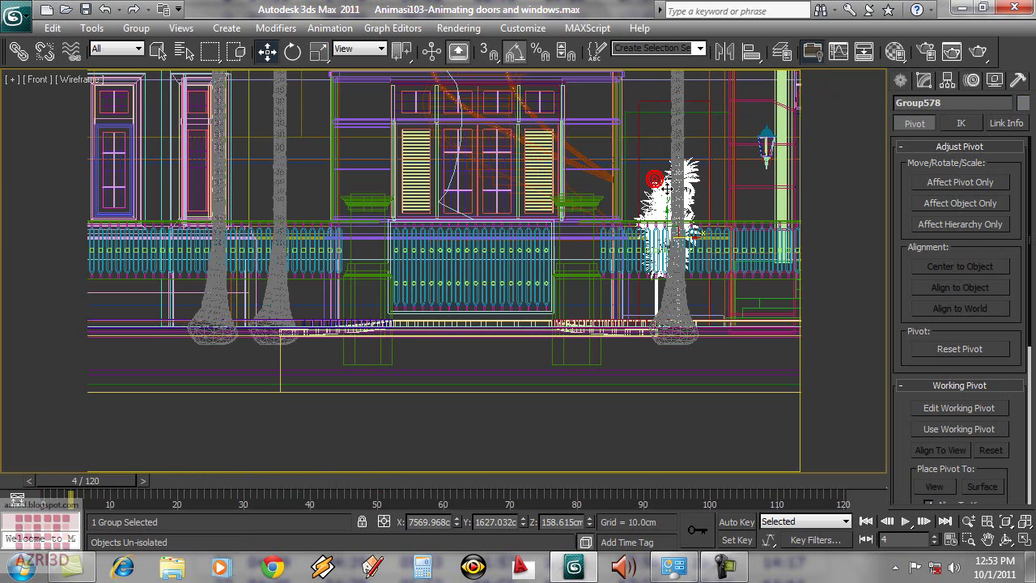
pyautogui.click(647, 436)
pyautogui.press('c')
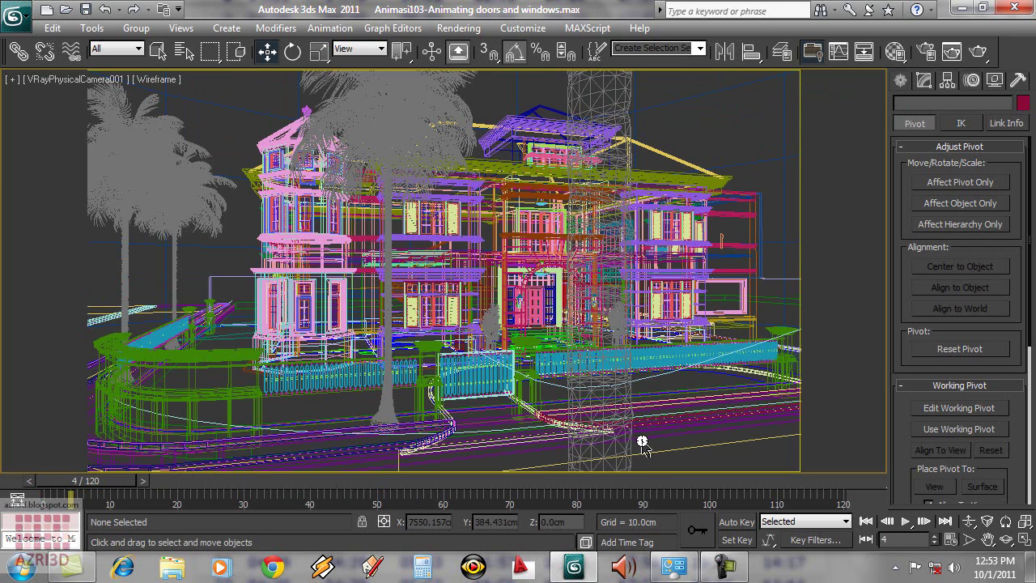
pyautogui.press('F3')
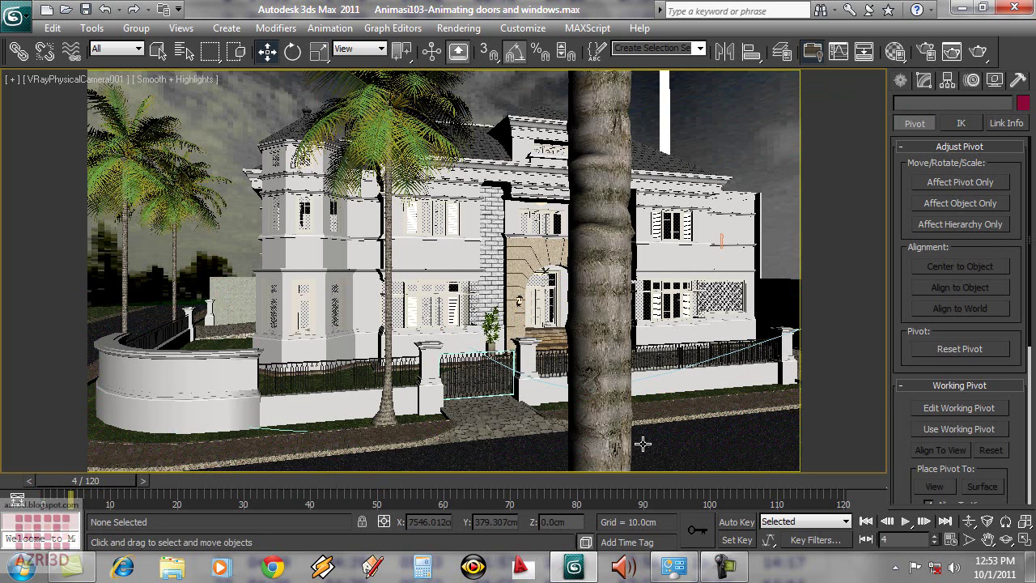
pyautogui.moveTo(93, 484); pyautogui.dragTo(11, 485)
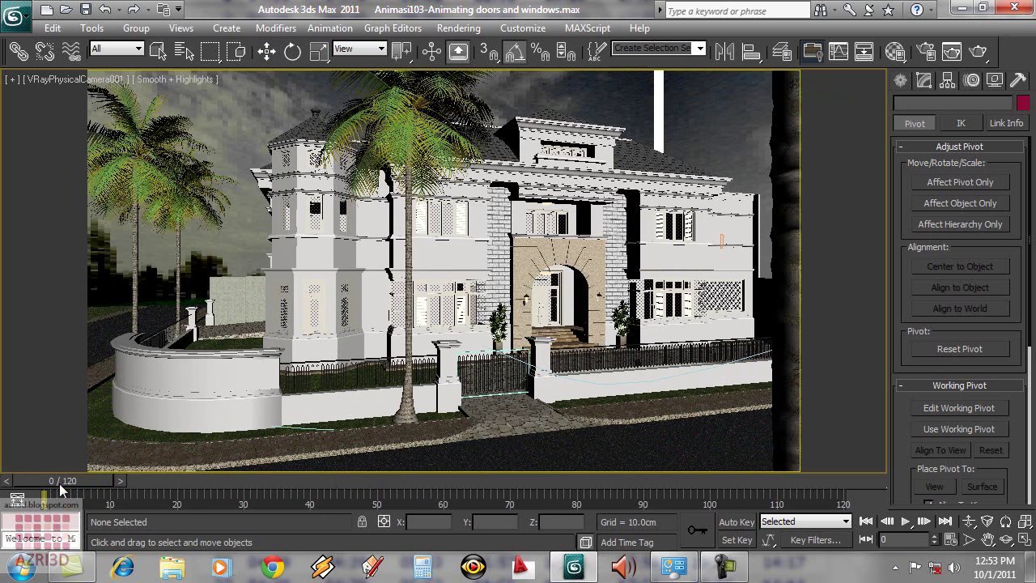
pyautogui.press('w')
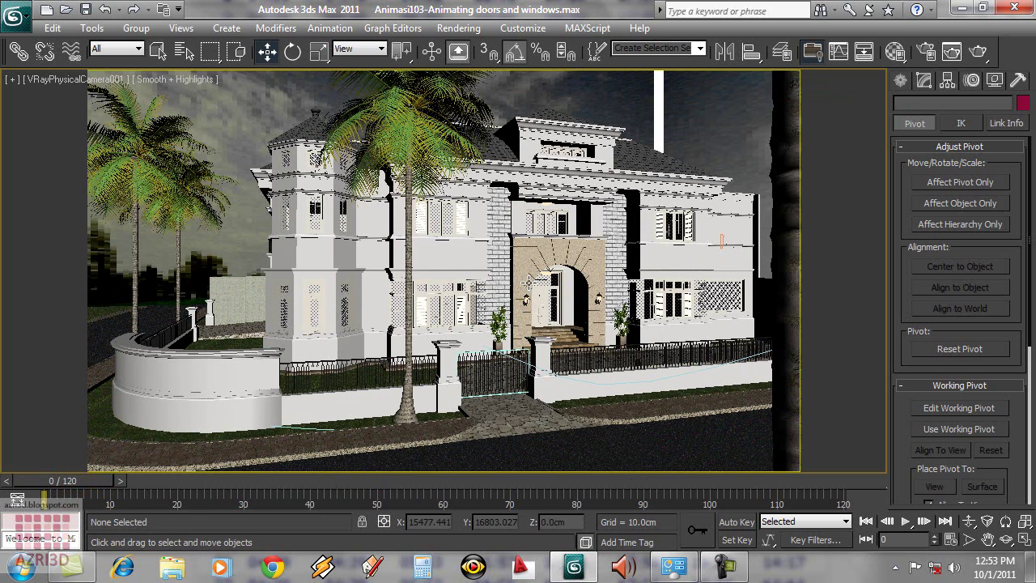